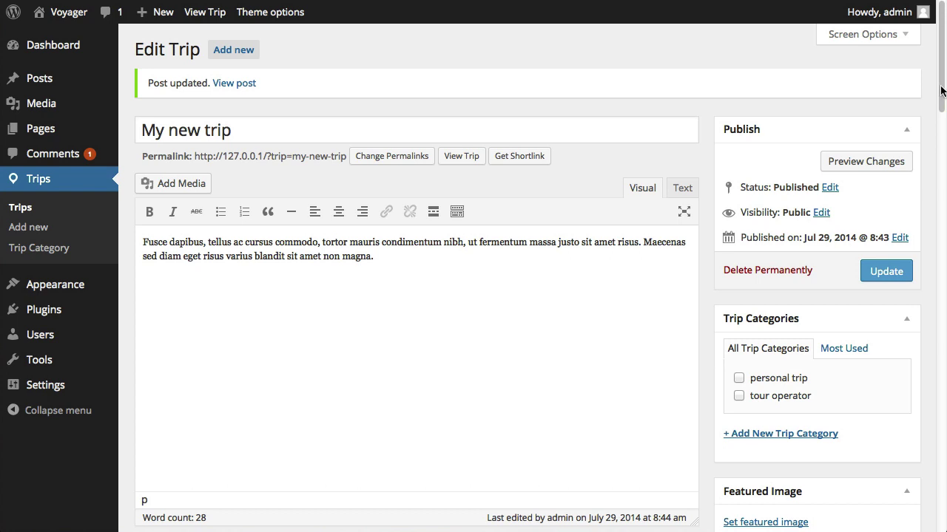
Set the night-time bridge photo from the media library as the trip's featured image and update the trip
left_click_drag(942, 90, 937, 160)
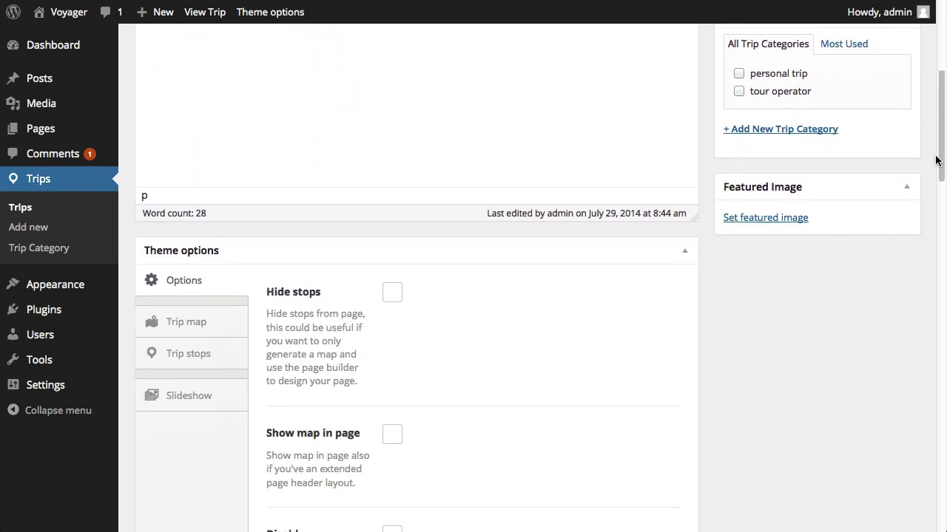
left_click(772, 219)
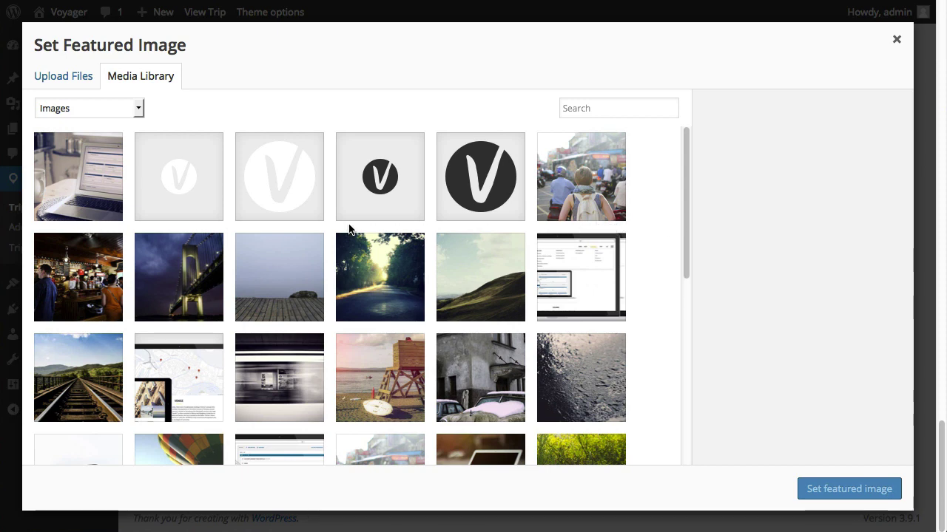
left_click(186, 266)
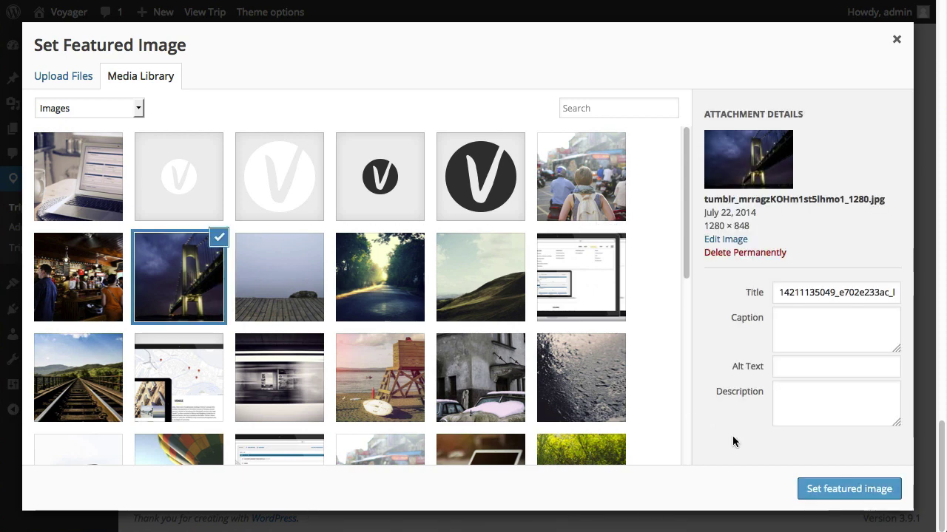
left_click(840, 491)
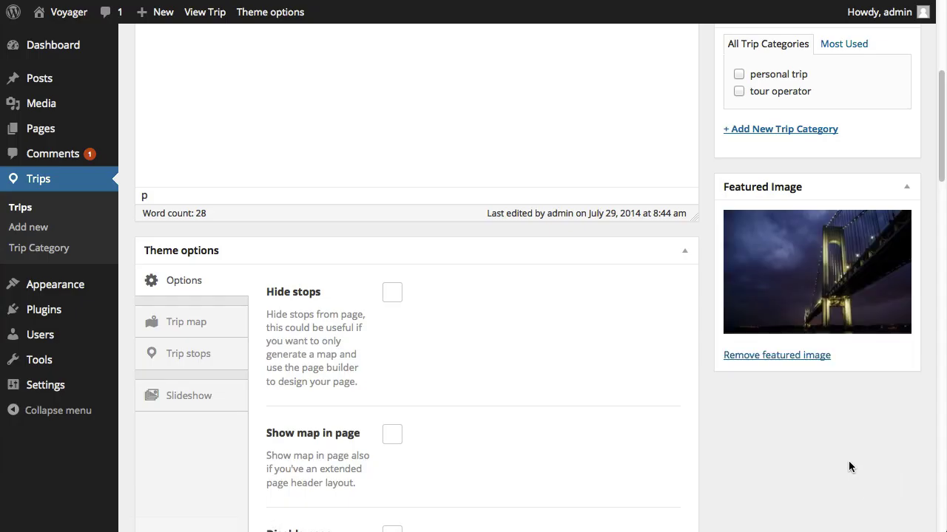
scroll(939, 175, "up", 8)
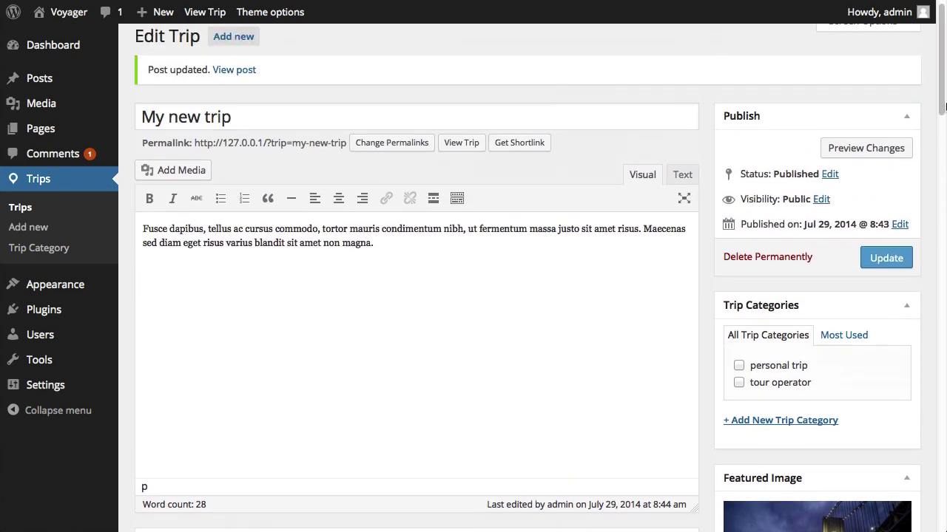
left_click(879, 274)
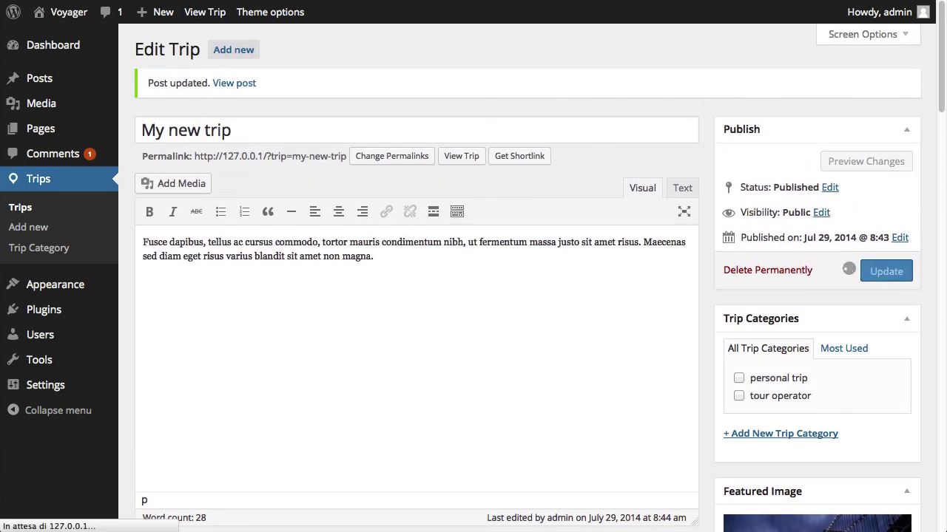
View the published trip page to check its header image and text, and return to the trip editor
left_click(237, 85)
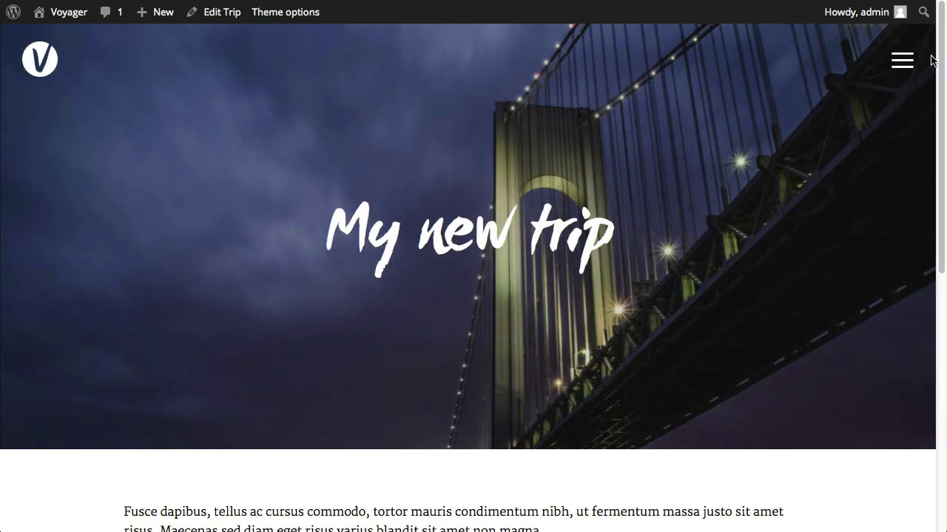
scroll(937, 50, "down", 3)
scroll(937, 50, "up", 3)
key("alt+Left")
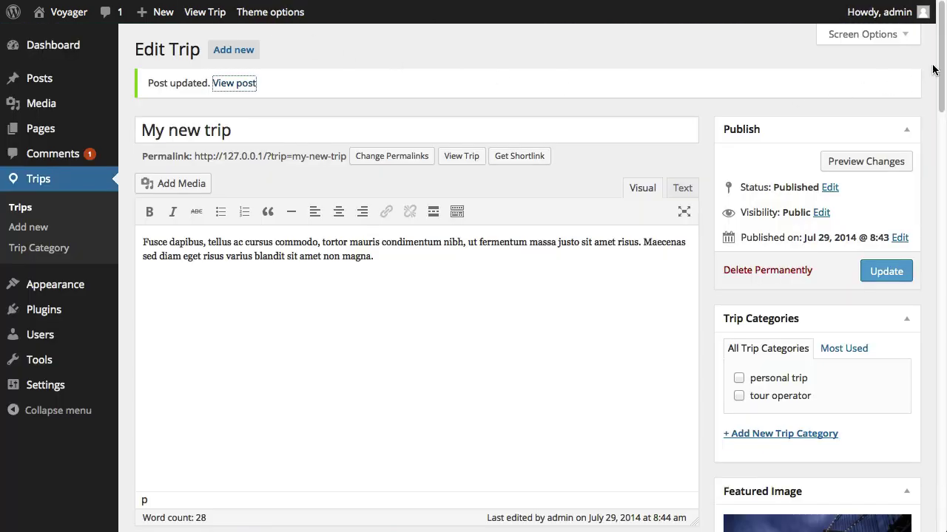
Add a new trip stop in the theme options and label it New York City
scroll(943, 34, "down", 5)
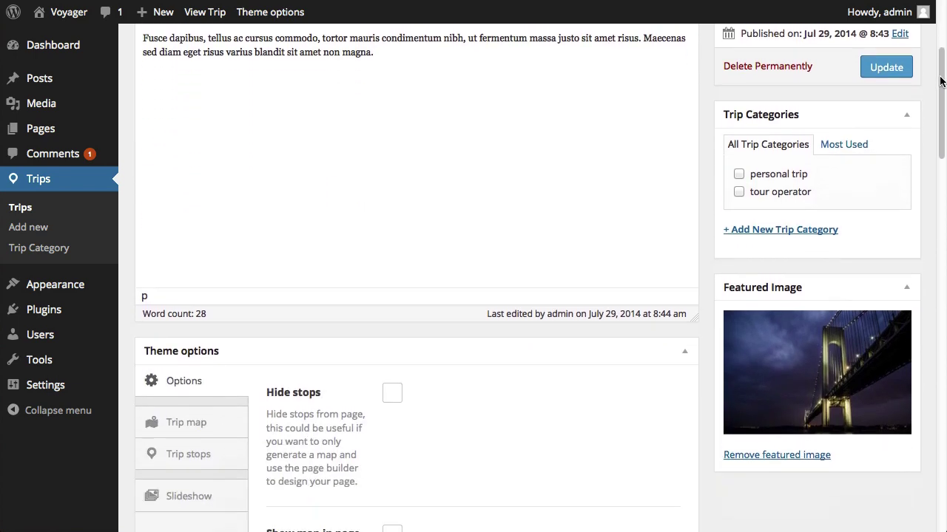
left_click(222, 454)
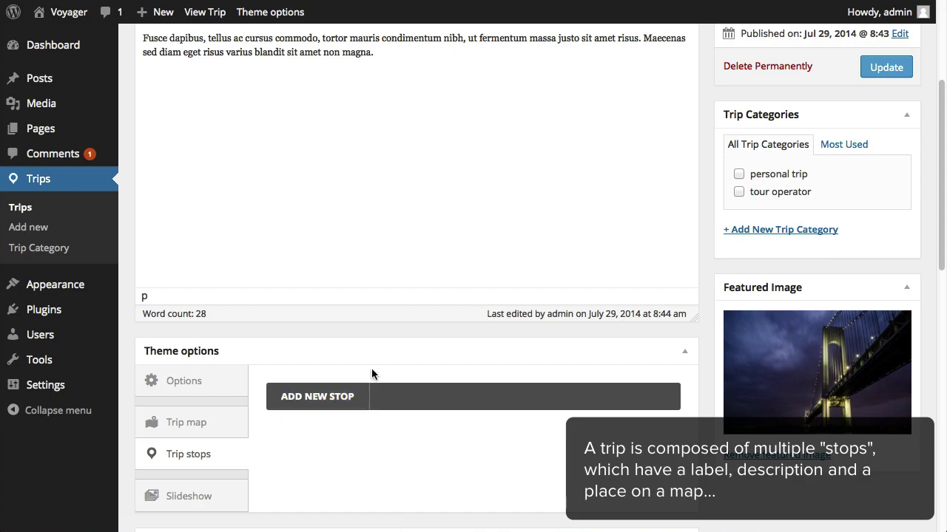
left_click(332, 396)
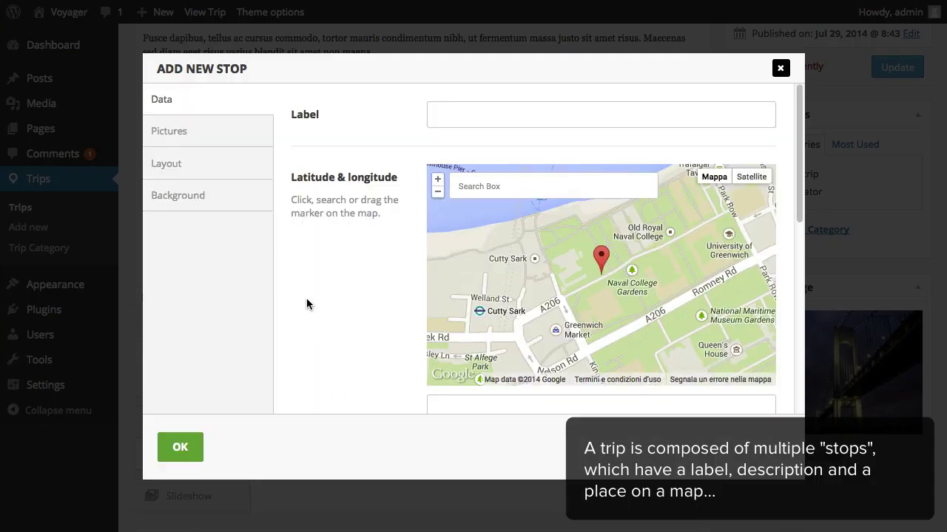
left_click(459, 111)
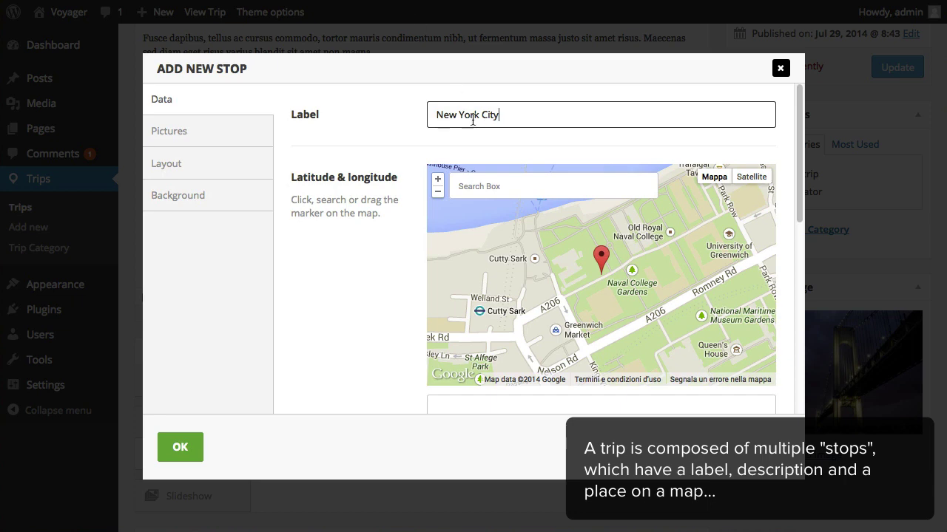
Search the stop's map for "new york" and choose New York, NY, United States as its location
left_click(506, 185)
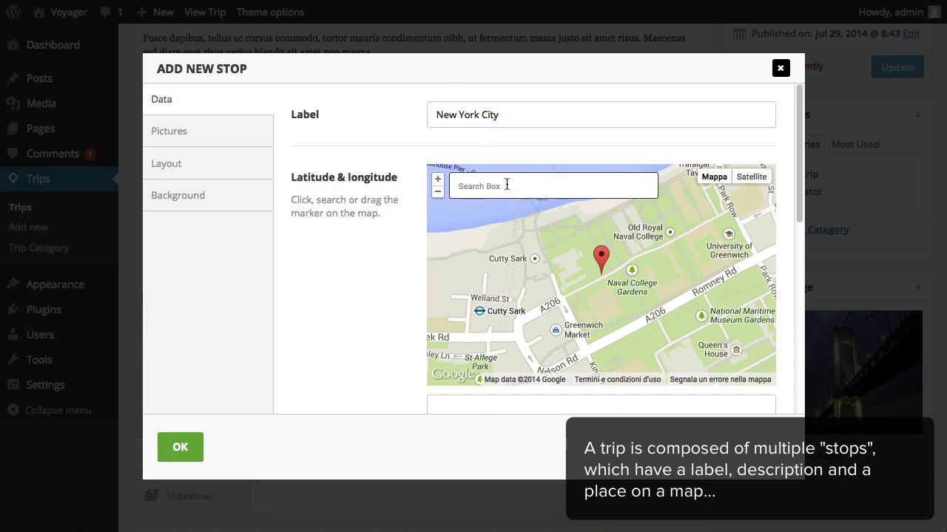
type("new york")
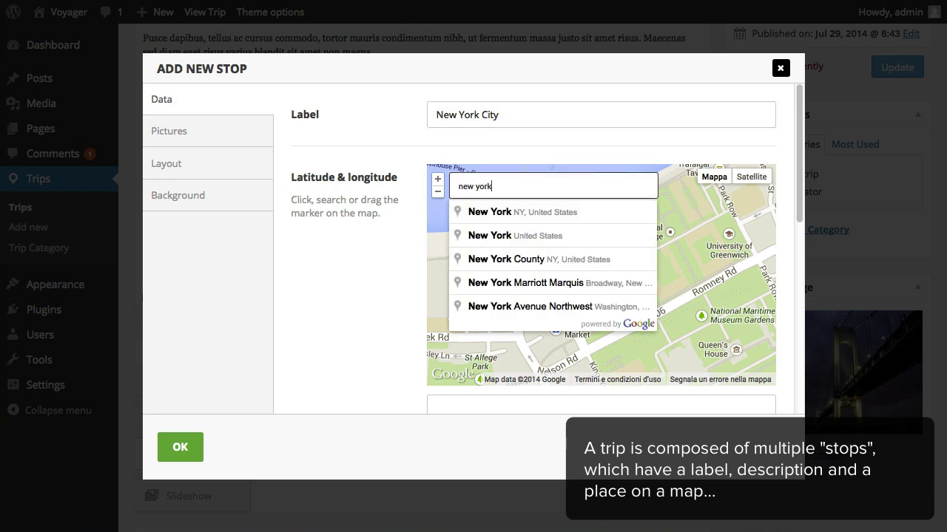
key("Down")
key("Return")
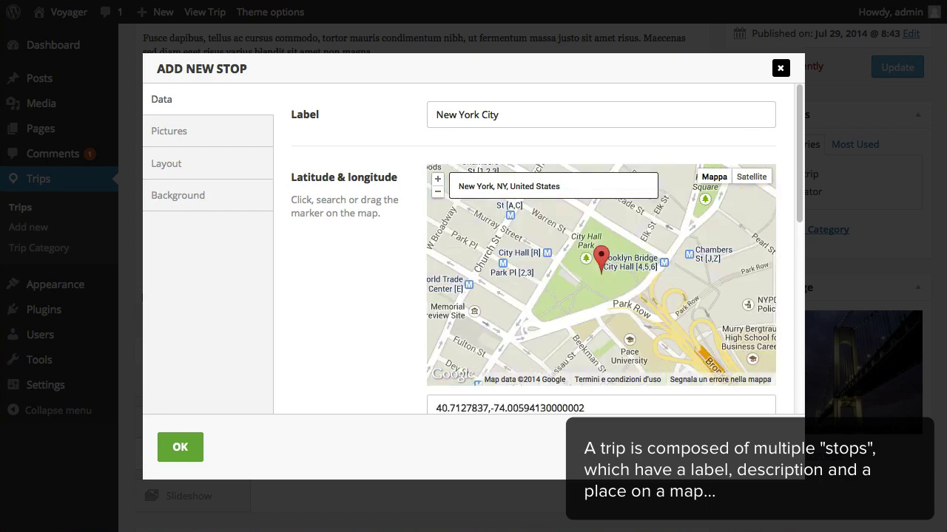
Reposition the stop's map marker in Lower Manhattan, at about 40.7216, -73.9998
left_click(438, 194)
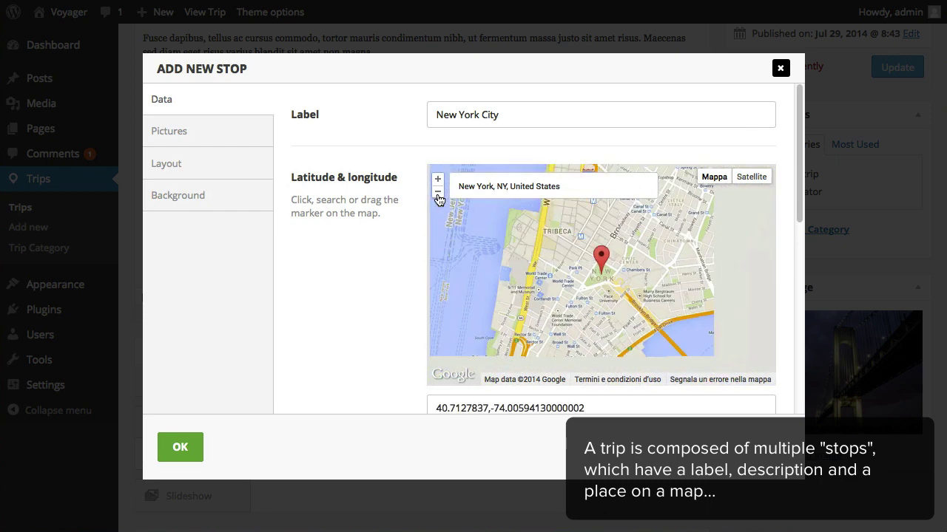
left_click_drag(664, 297, 646, 346)
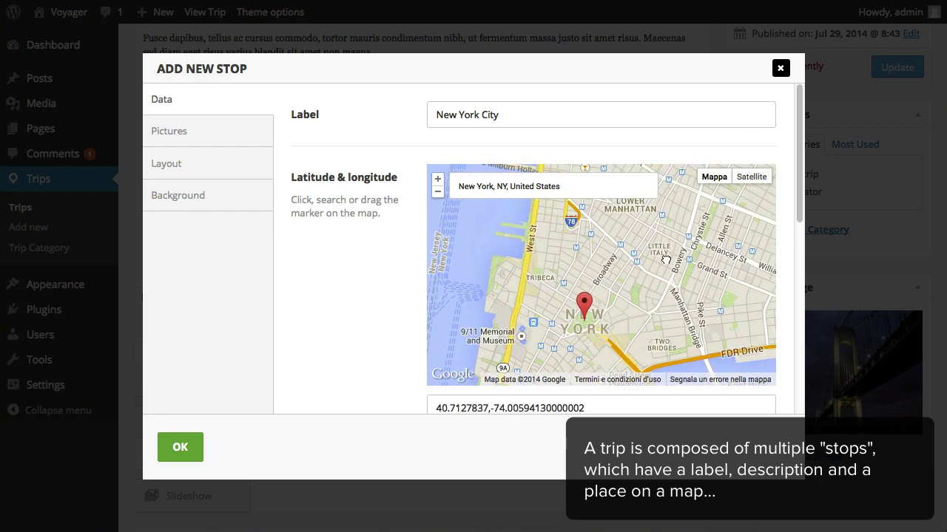
left_click_drag(665, 260, 647, 301)
left_click(628, 275)
left_click(614, 279)
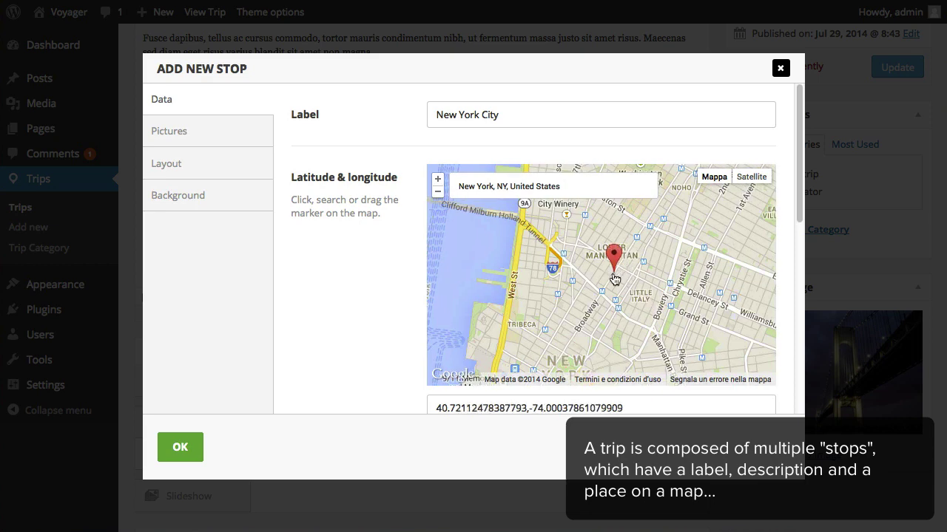
left_click_drag(616, 260, 622, 254)
mouse_move(684, 232)
left_mouse_down()
mouse_move(651, 311)
mouse_move(670, 262)
mouse_move(717, 209)
left_mouse_up()
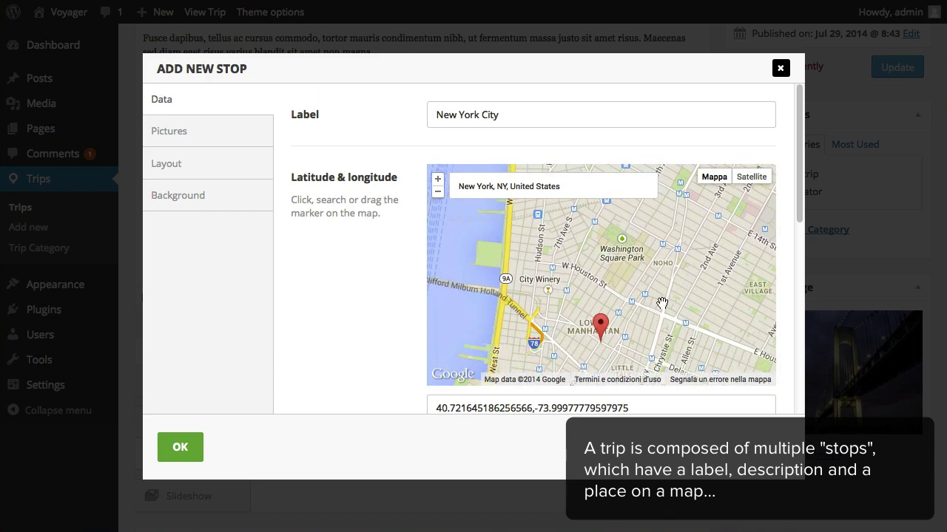
left_click_drag(613, 296, 596, 254)
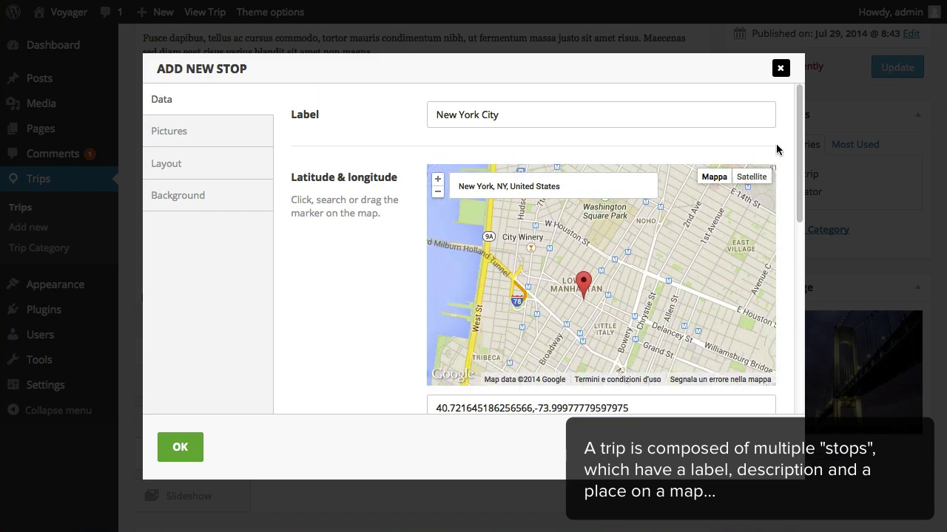
Enter "Integer posuere erat a ante venenatis dapibus posuere velit aliquet. Vivamus sagittis lacus vel augue laoreet rutrum faucibus dolor auctor." as the stop's description
left_click_drag(801, 118, 799, 232)
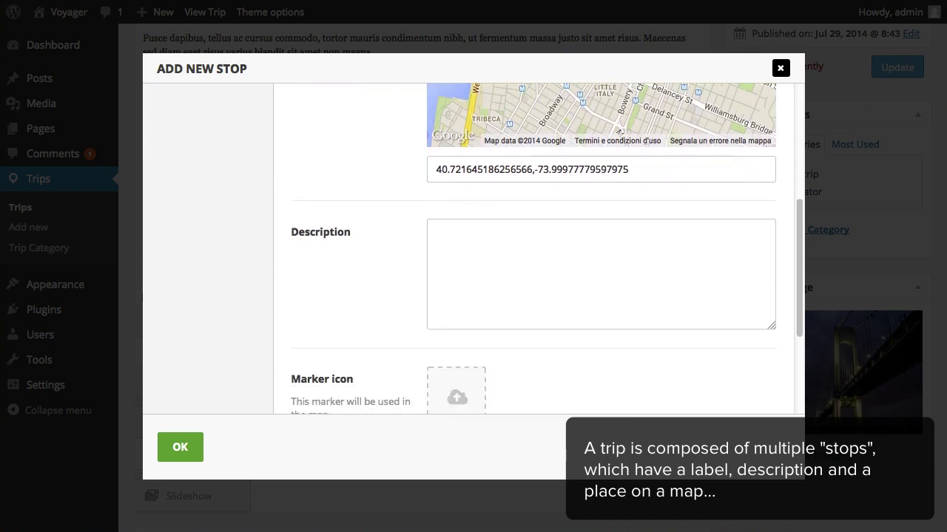
left_click(495, 239)
type("Integer posuere erat a ante venenatis dapibus posuere velit aliquet. Vivamus sagittis lacus vel augue laoreet rutrum faucibus dolor auctor.")
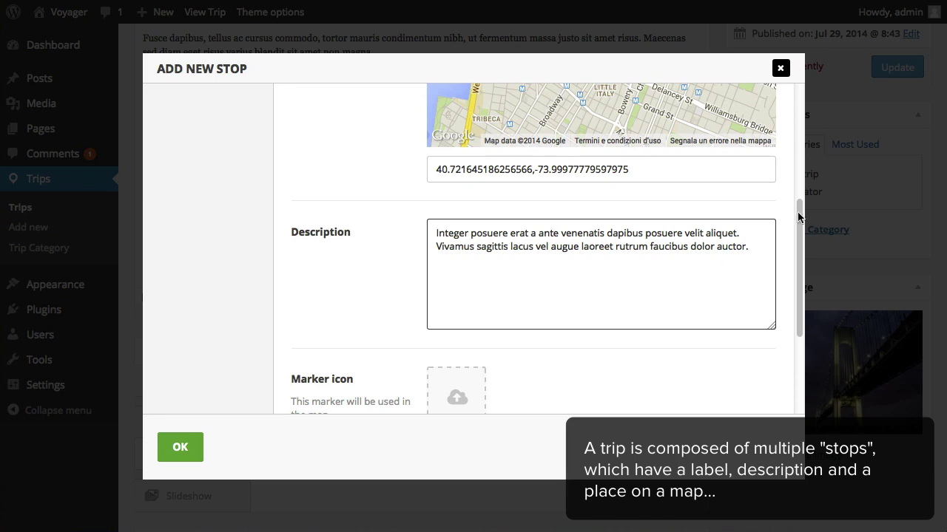
left_click_drag(798, 216, 802, 314)
left_click_drag(803, 272, 804, 74)
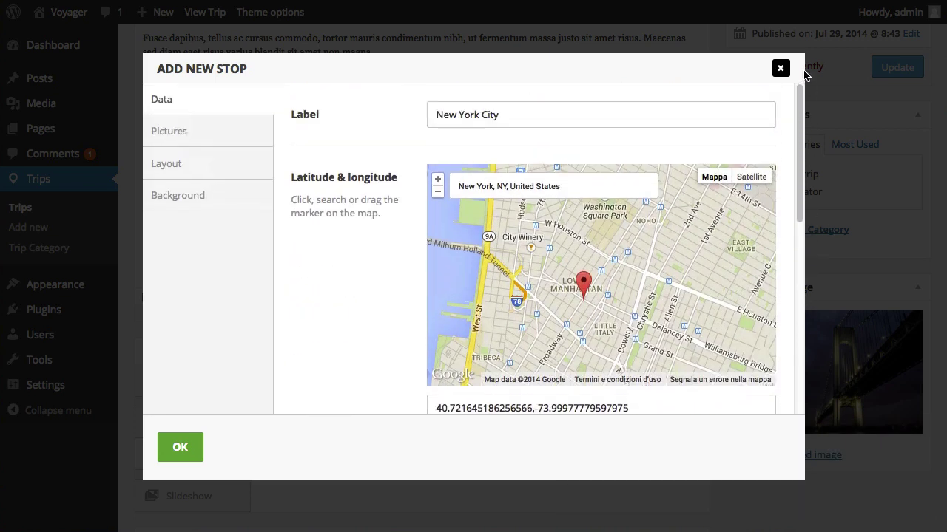
Set the black-and-white New York skyline photo from the media library as the stop's background image
left_click(215, 207)
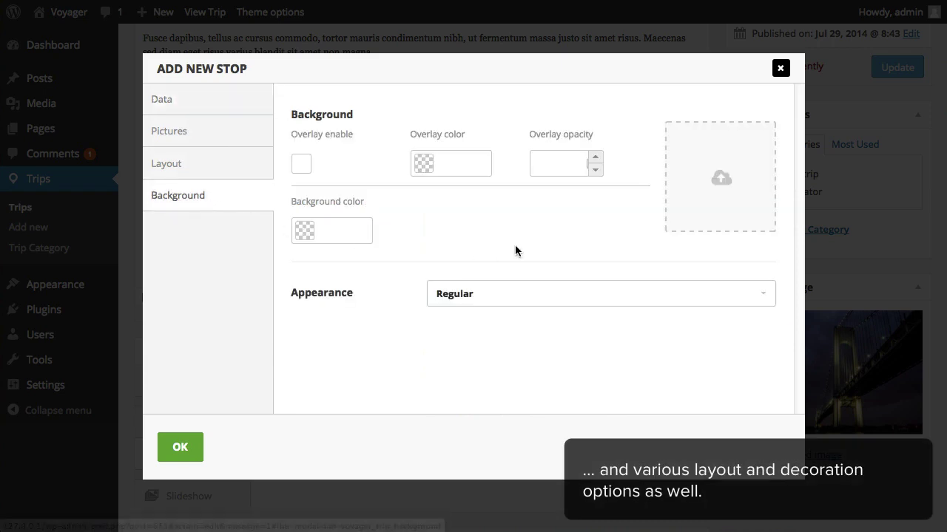
left_click(711, 163)
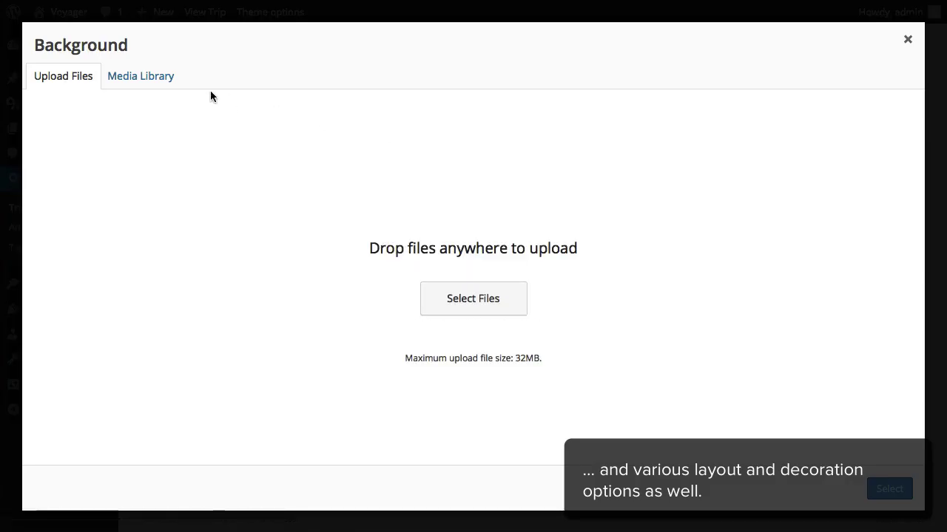
left_click(148, 78)
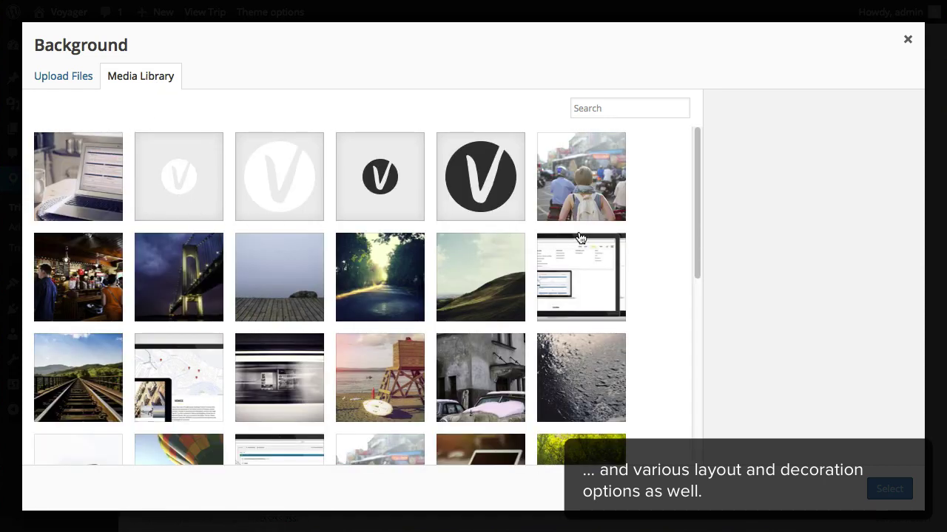
left_click_drag(695, 165, 696, 265)
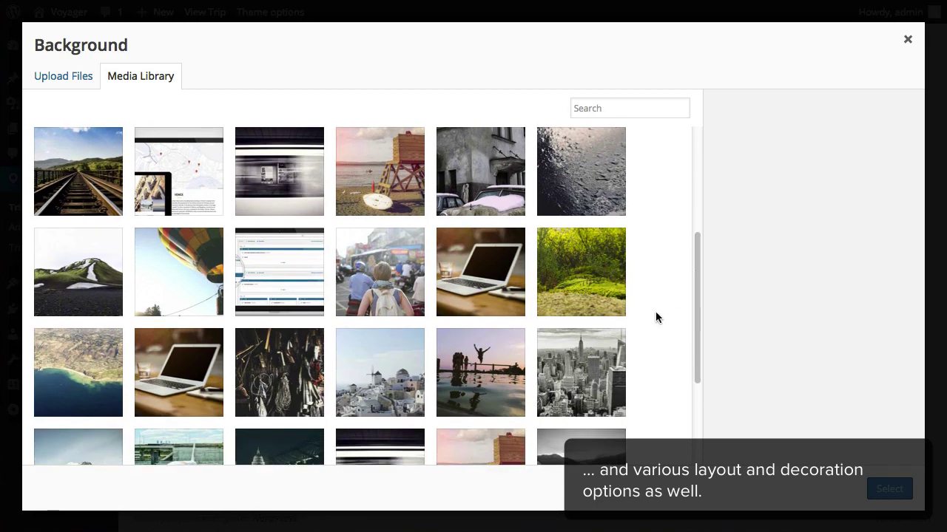
left_click(603, 360)
left_click(897, 497)
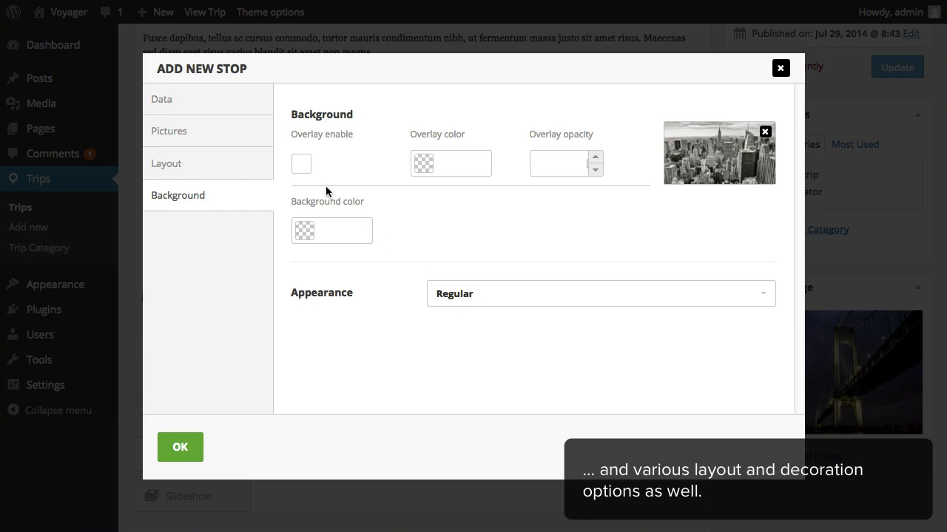
Enable the background overlay with colour #3d3d3d and an opacity of 0.35
left_click(302, 166)
left_click(444, 168)
left_click_drag(432, 270, 396, 259)
left_click(595, 157)
left_click(596, 158)
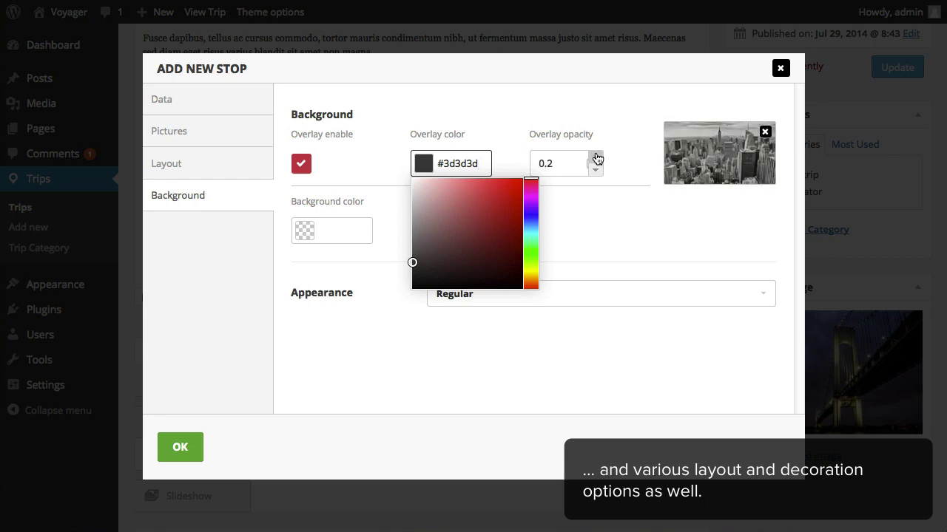
left_click(596, 158)
left_click(596, 157)
left_click(596, 157)
left_click(646, 179)
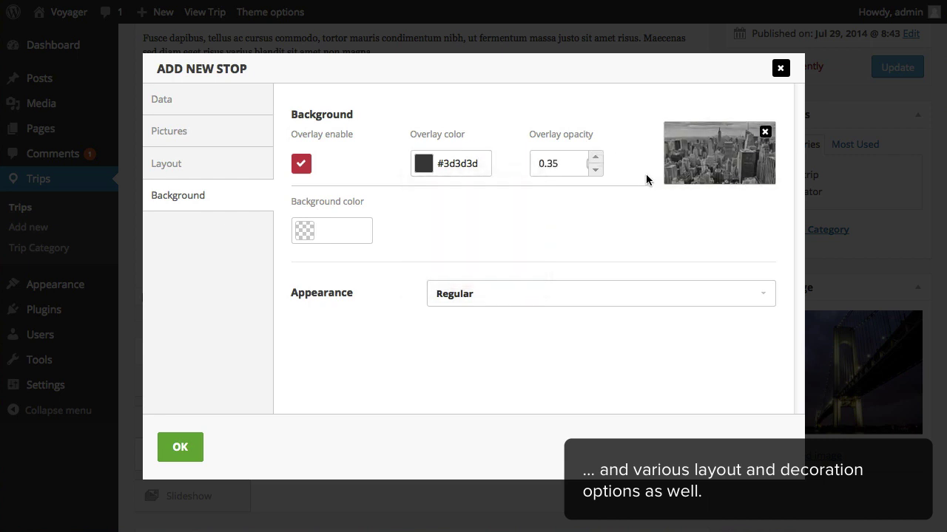
Set the stop's background appearance to Parallax and save the New York City stop
left_click(487, 302)
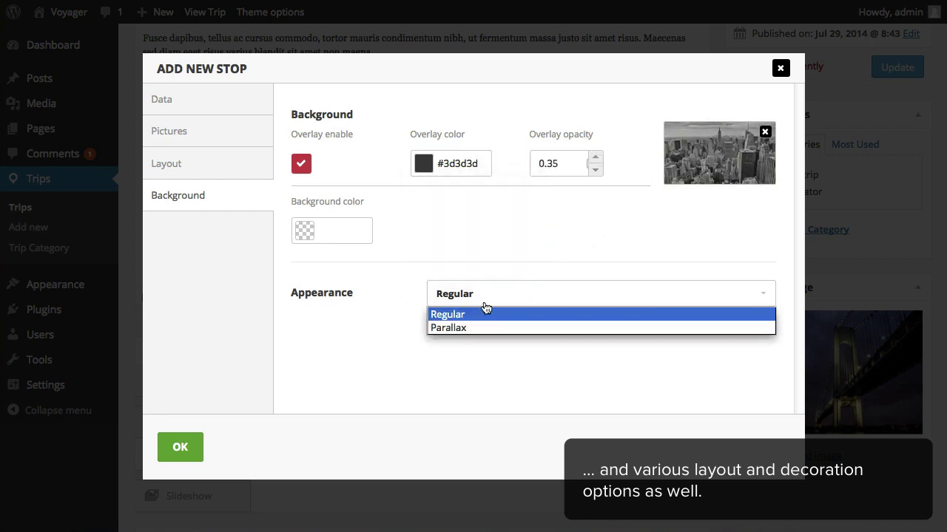
left_click(469, 331)
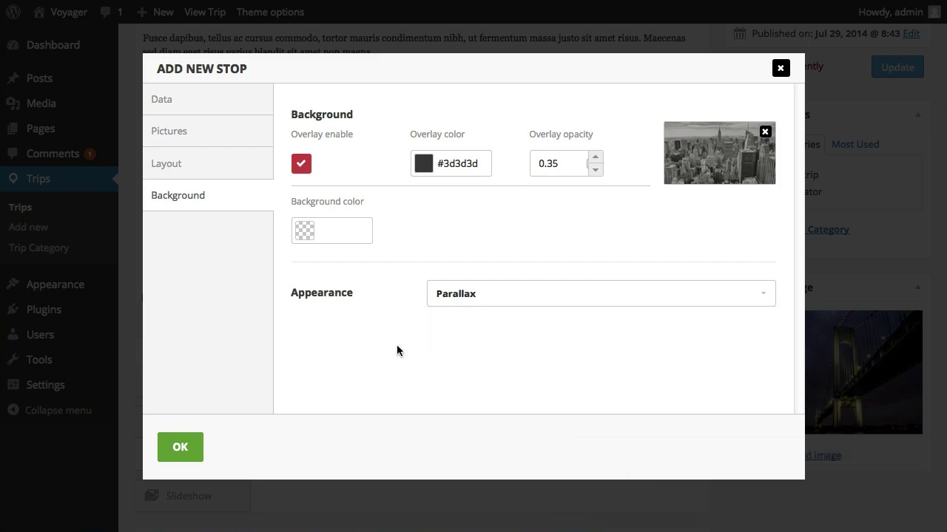
left_click(180, 447)
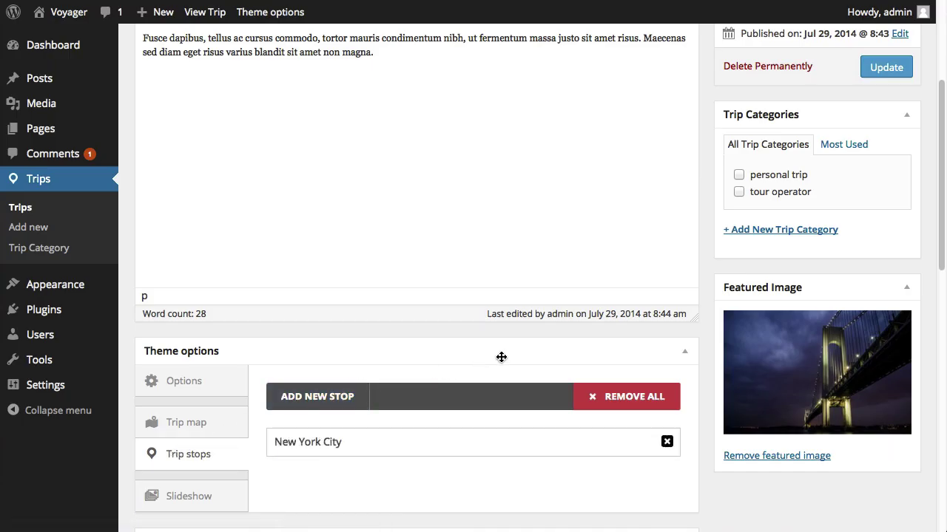
Add a new trip stop labelled "San Francisco" and locate it on the map at San Francisco, CA, United States
left_click(317, 398)
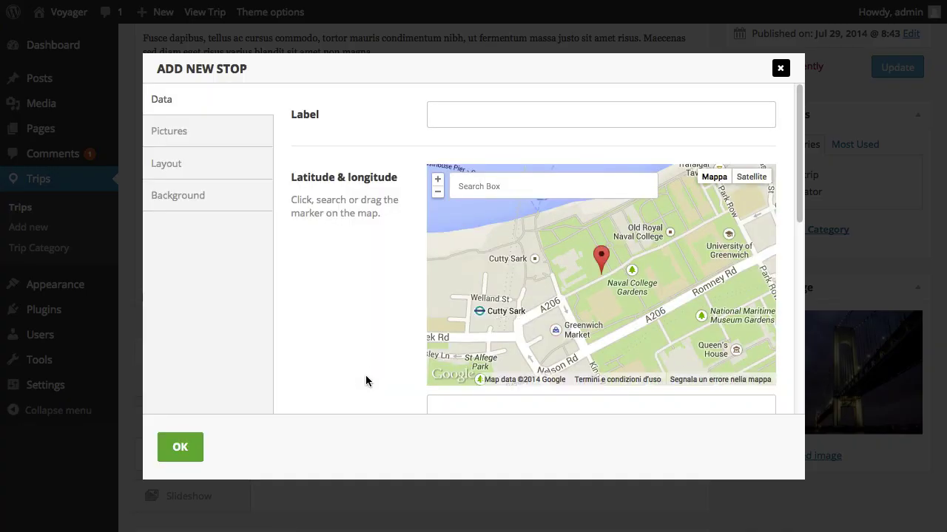
left_click(445, 117)
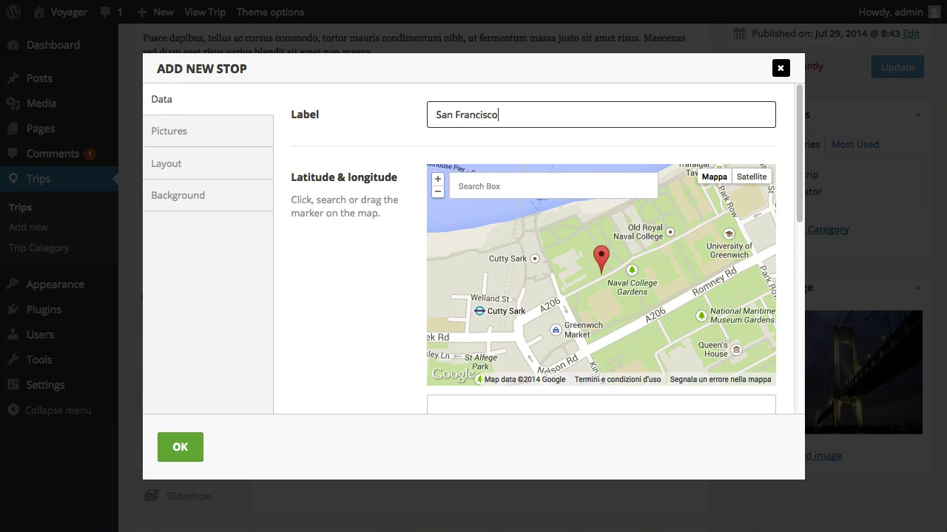
type("San Francisco")
left_click(545, 179)
type("s")
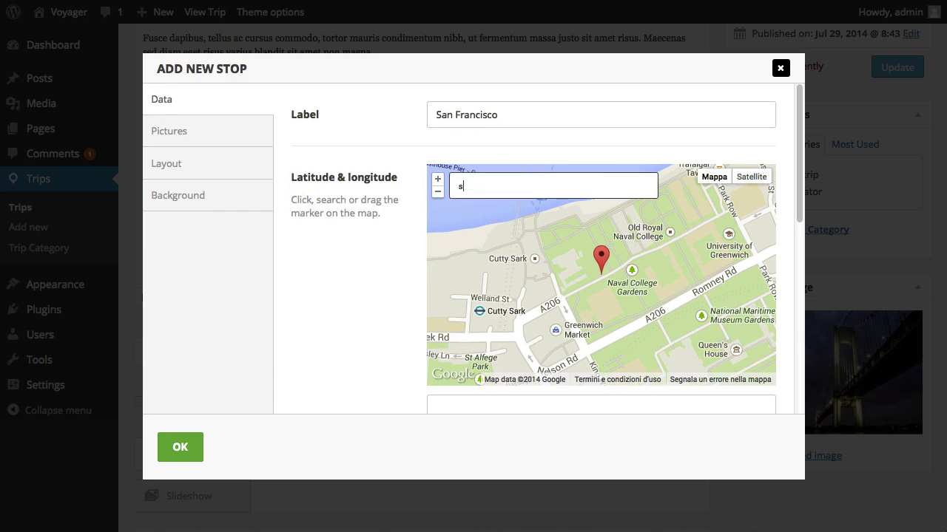
type("an francisco")
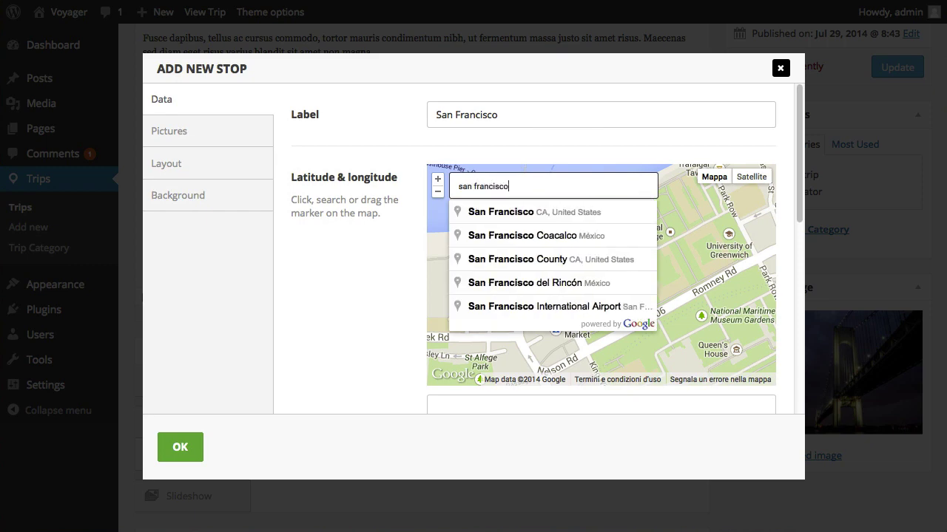
key("Down")
key("Return")
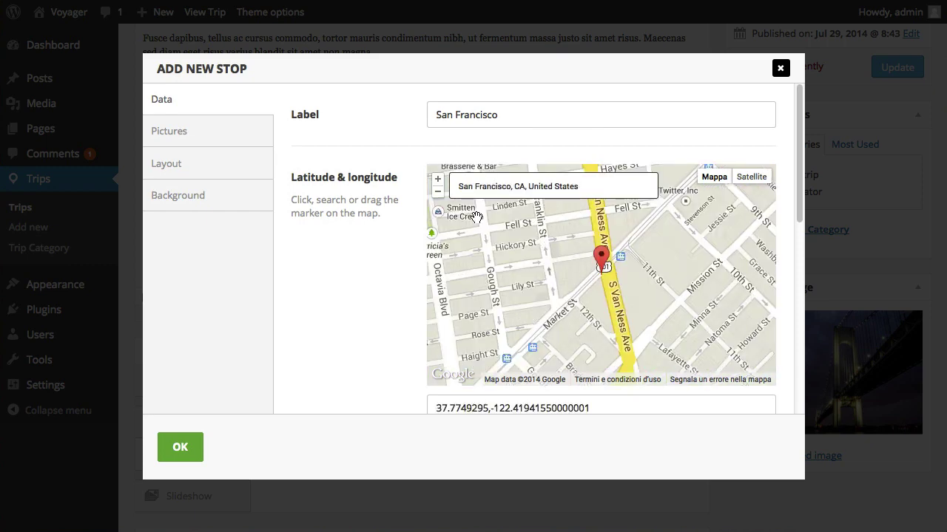
Reposition the San Francisco stop's map marker onto Pier 39 on the northern waterfront
left_click(437, 192)
left_click(437, 191)
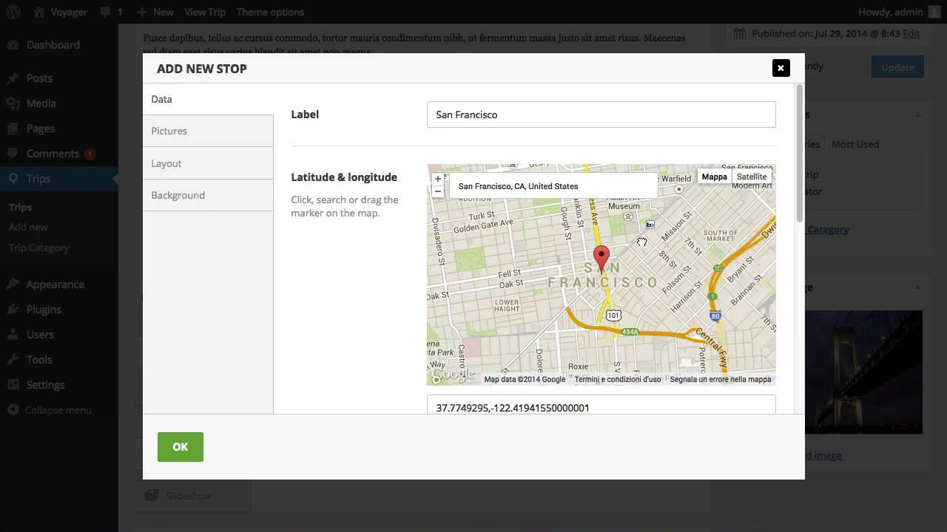
scroll(644, 222, "up", 2)
left_click_drag(642, 248, 630, 303)
left_click_drag(568, 249, 593, 319)
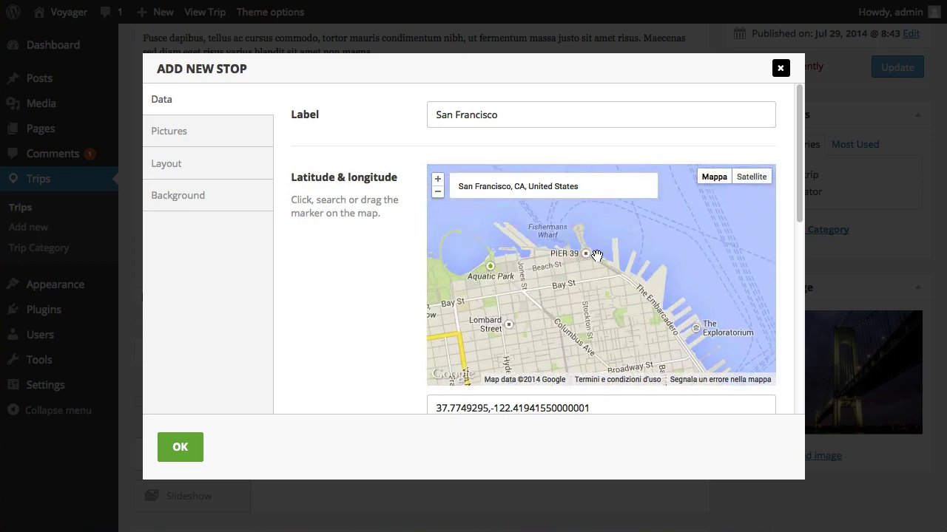
left_click(596, 254)
left_click(584, 288)
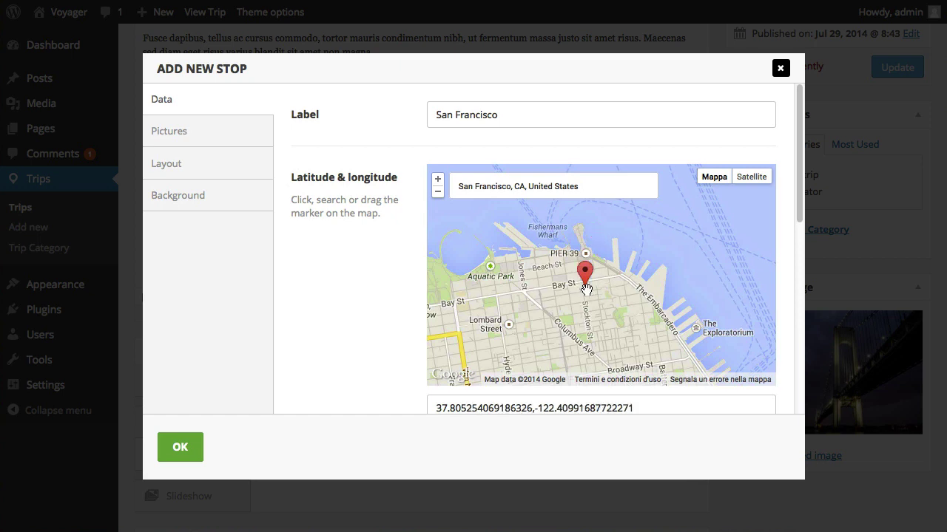
left_click(597, 258)
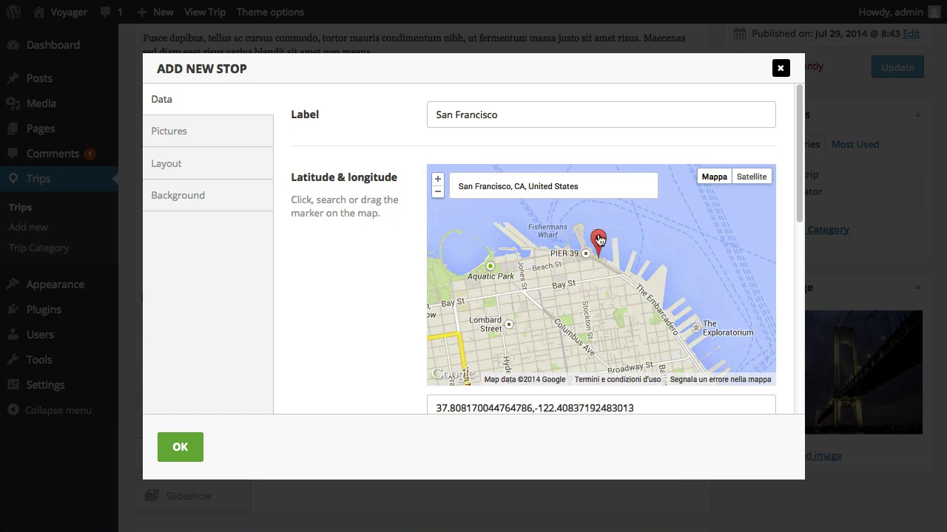
left_click_drag(597, 243, 586, 235)
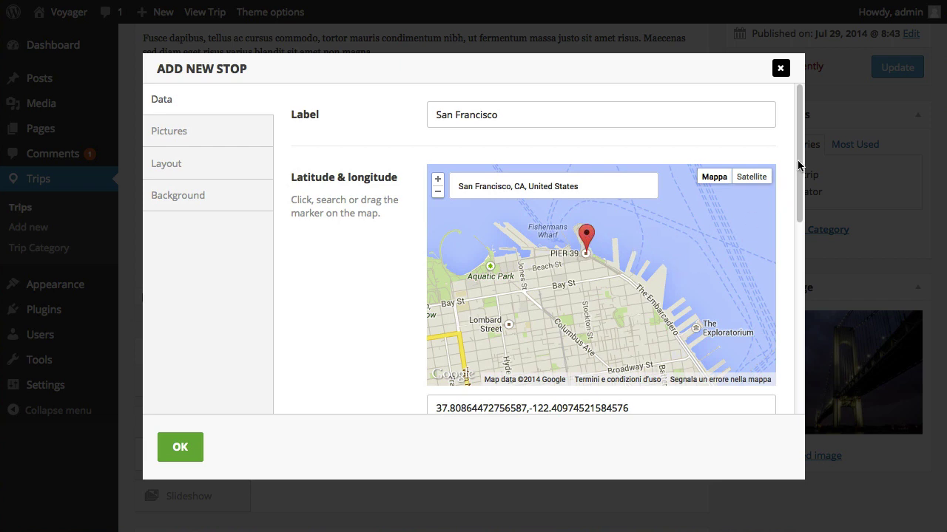
Add the five consecutive media library photos from the bar interior to the green hillside as the stop's pictures, and save the stop
mouse_move(801, 153)
left_mouse_down()
mouse_move(799, 363)
mouse_move(804, 158)
mouse_move(814, 148)
left_mouse_up()
left_click(194, 137)
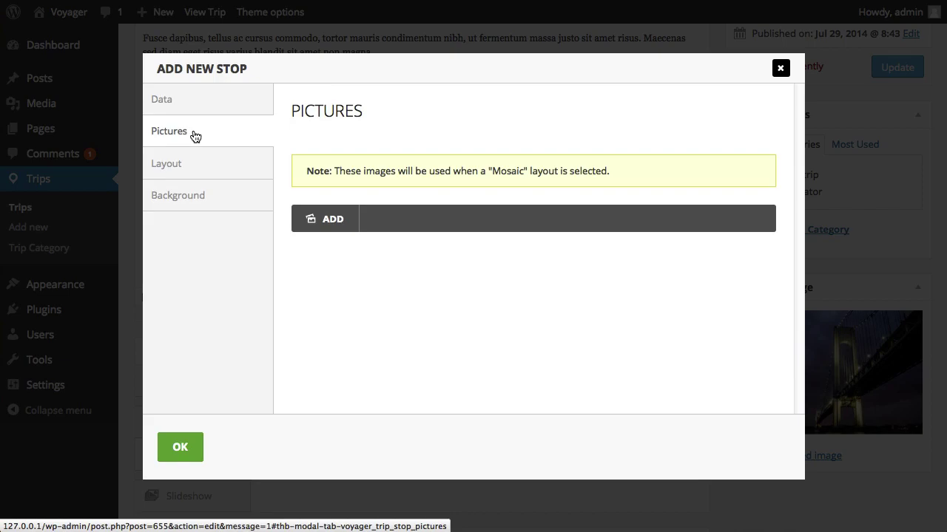
left_click(319, 227)
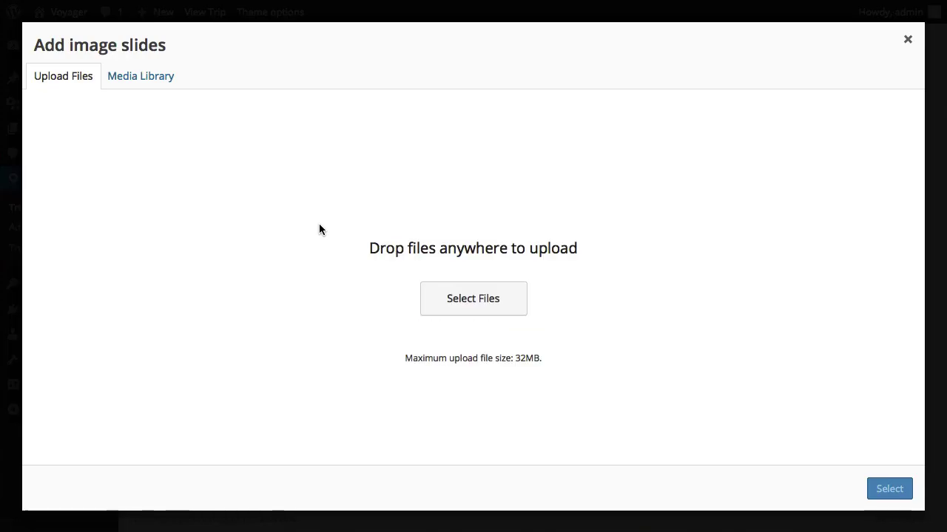
left_click(163, 80)
left_click(96, 279)
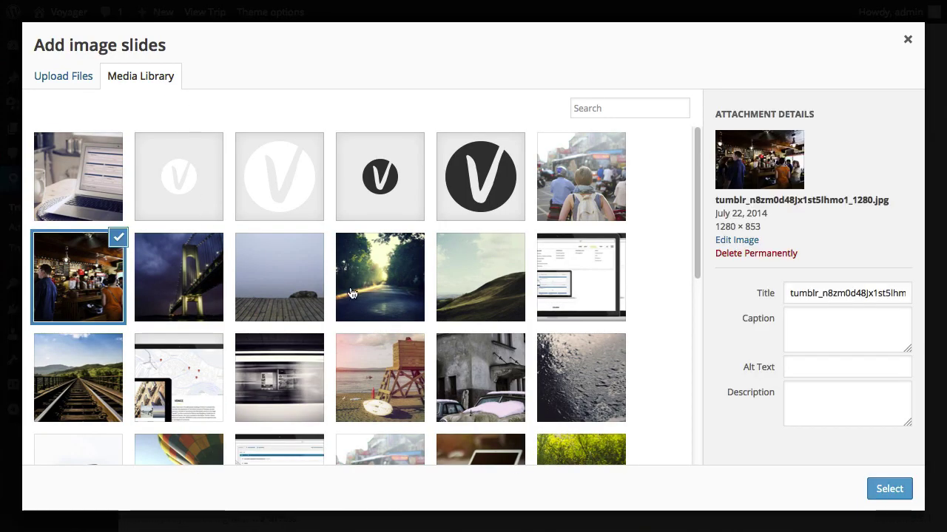
left_click(479, 293, "shift")
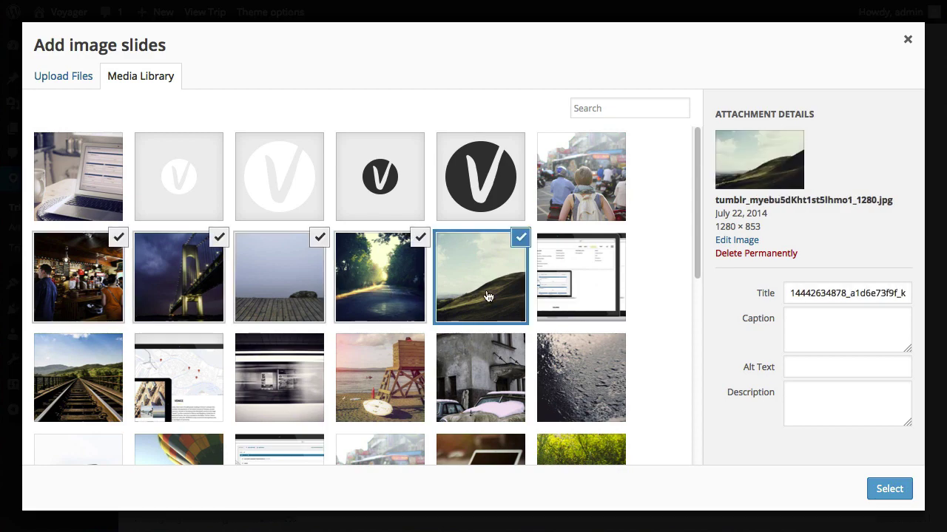
left_click(894, 490)
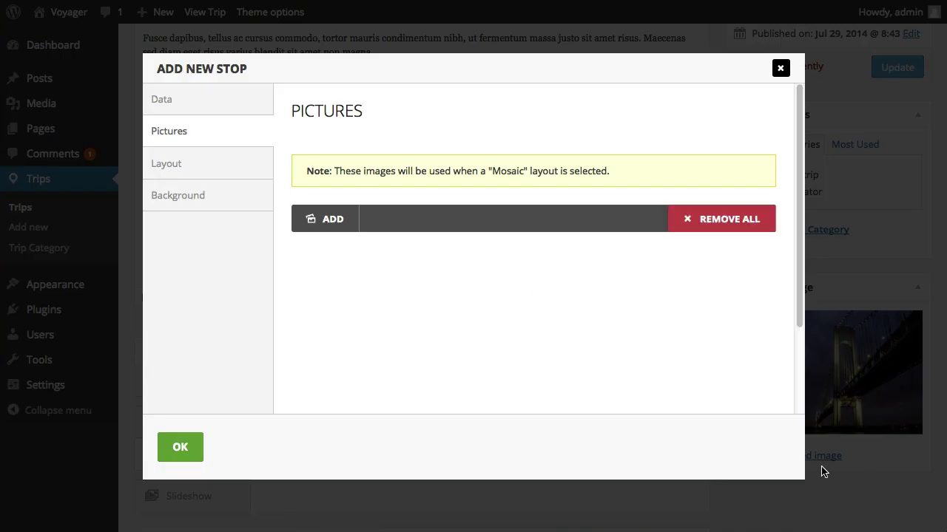
left_click_drag(800, 307, 756, 406)
left_click(179, 449)
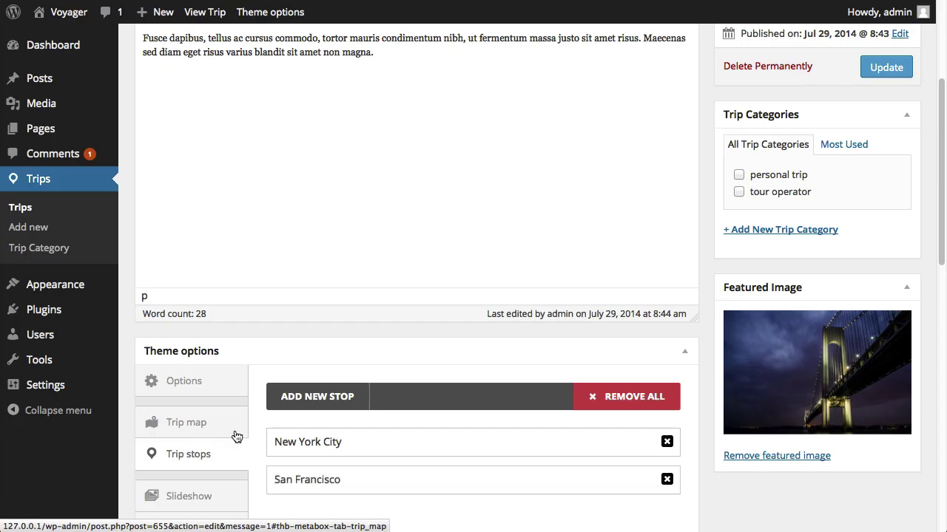
Update the trip, review its public page down to the San Francisco stop, and return to editing the trip
left_click(882, 69)
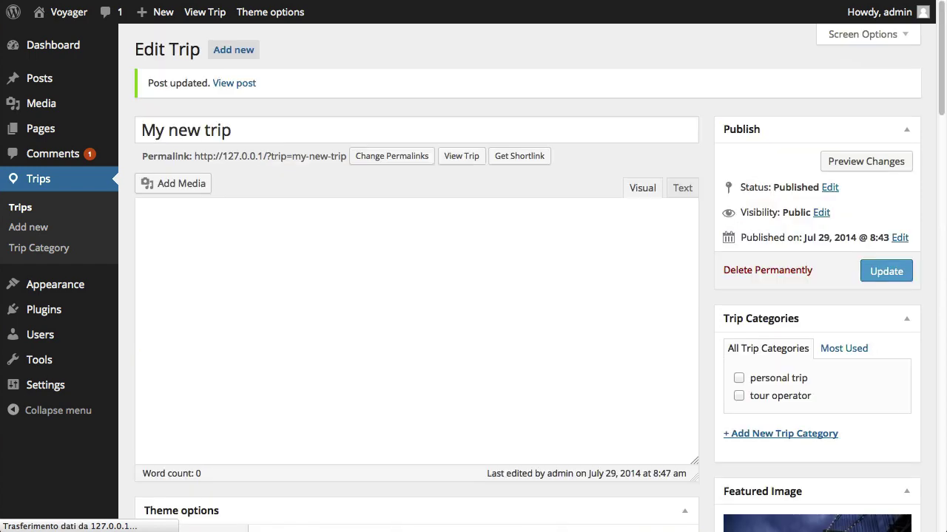
left_click(207, 12)
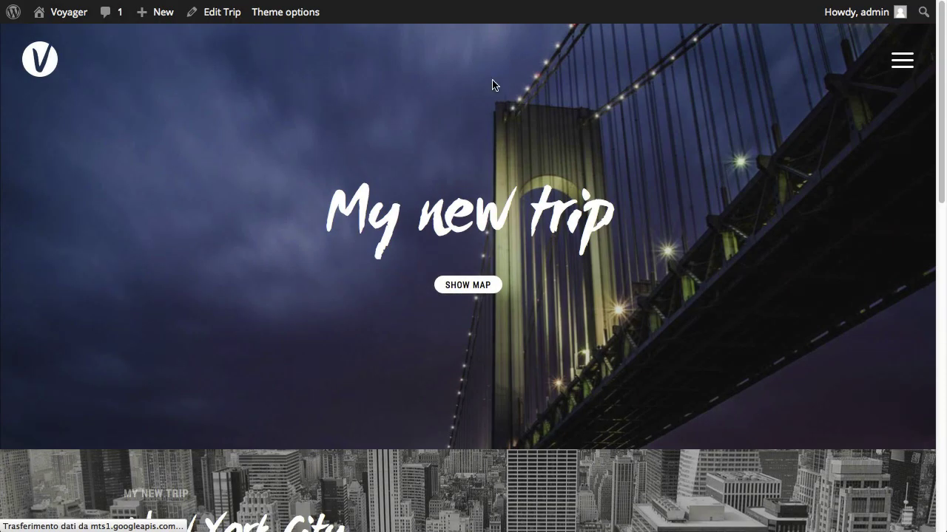
scroll(942, 30, "down", 3)
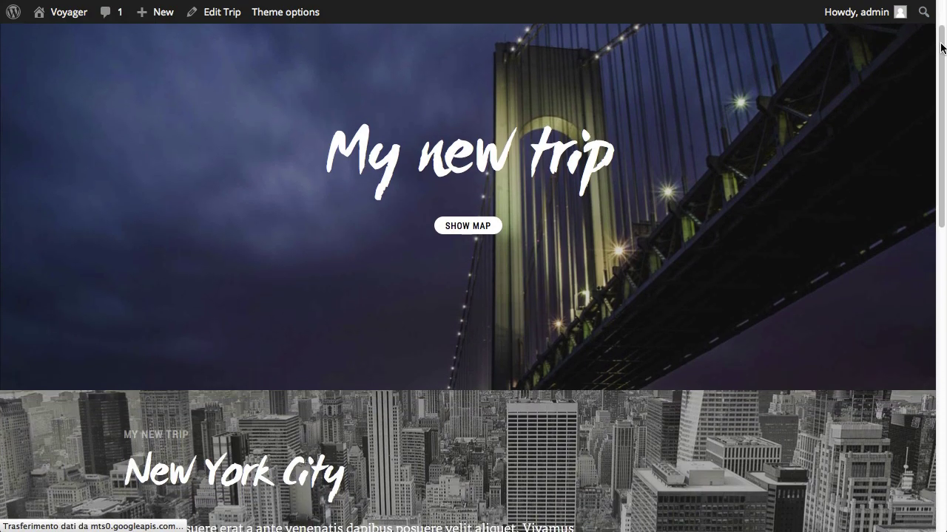
scroll(944, 100, "down", 3)
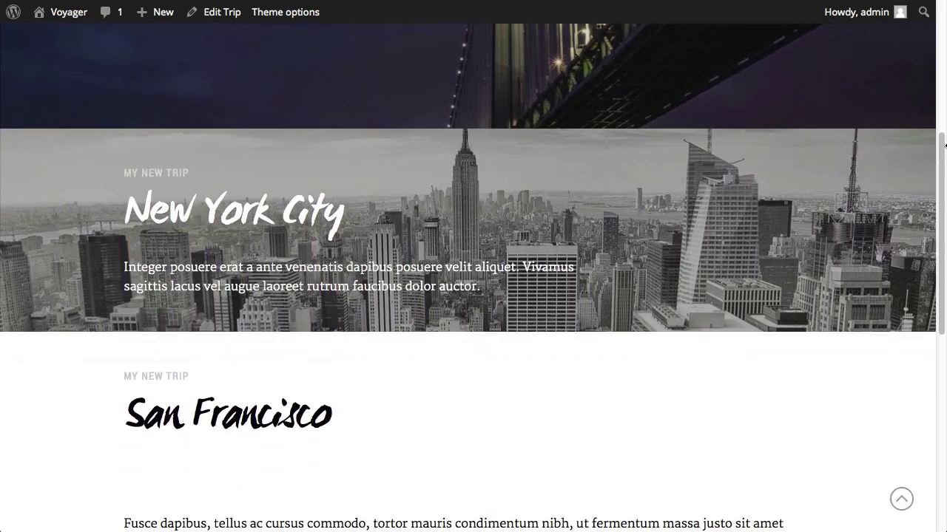
scroll(468, 279, "up", 5)
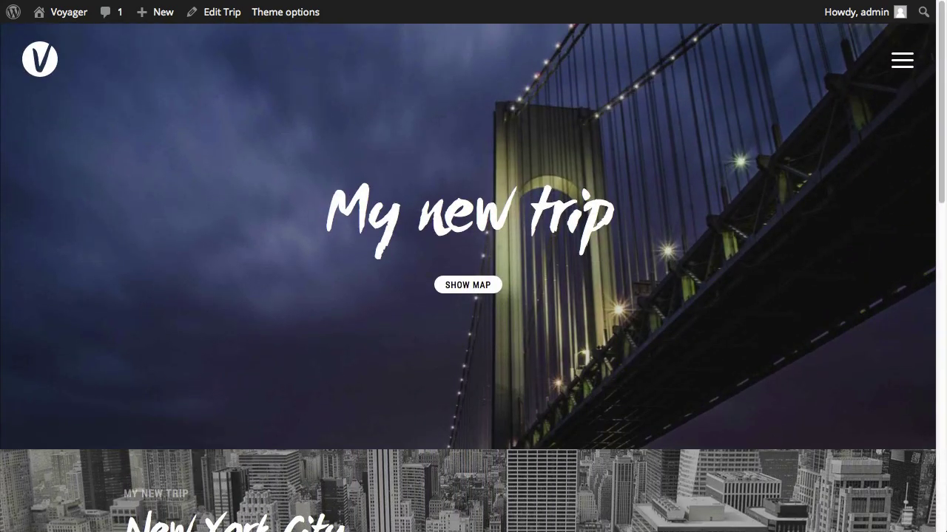
left_click(222, 12)
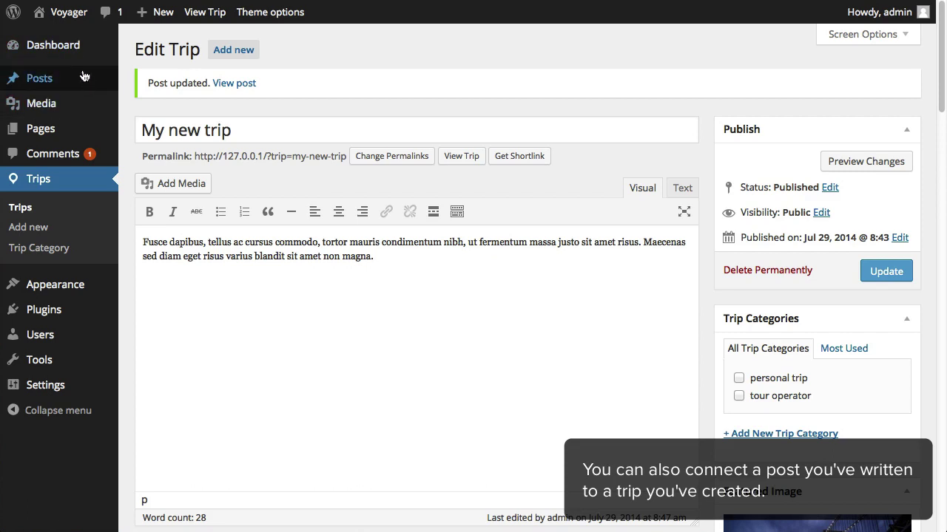
Create a new post titled "New post about New York City" with two placeholder paragraphs beginning "Donec ullamcorper nulla non metus auctor fringilla."
mouse_move(57, 87)
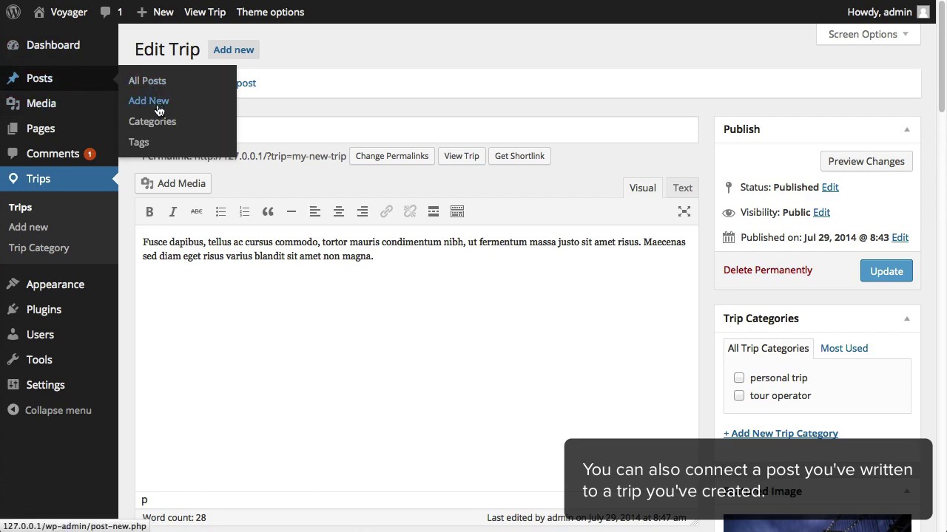
left_click(157, 105)
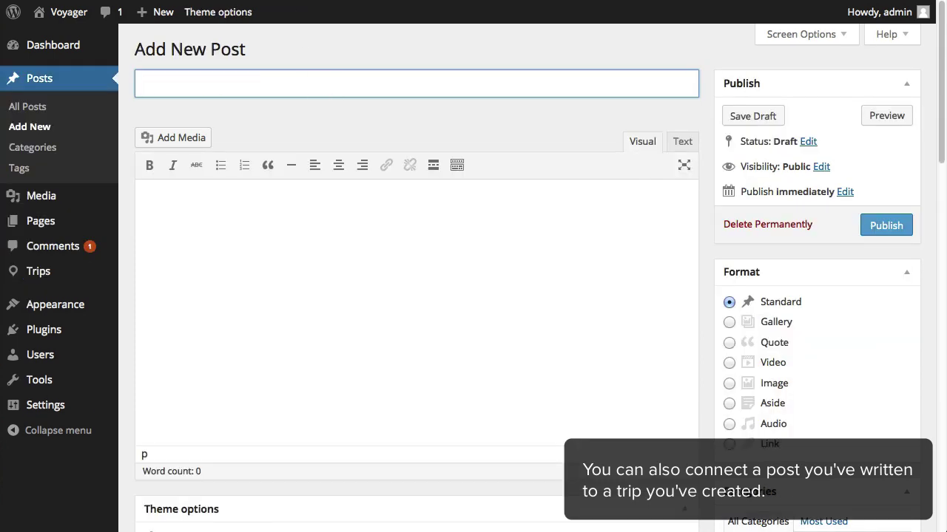
type("New post a")
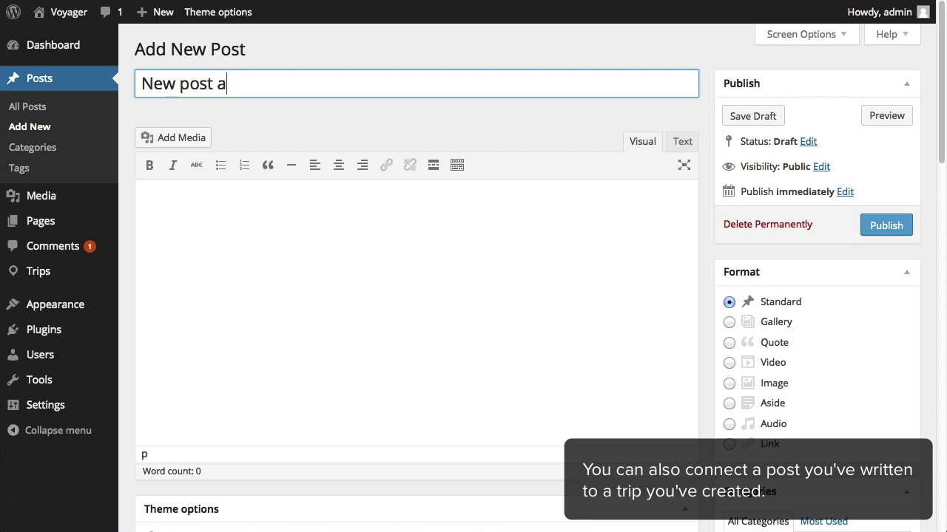
type("bout New York City")
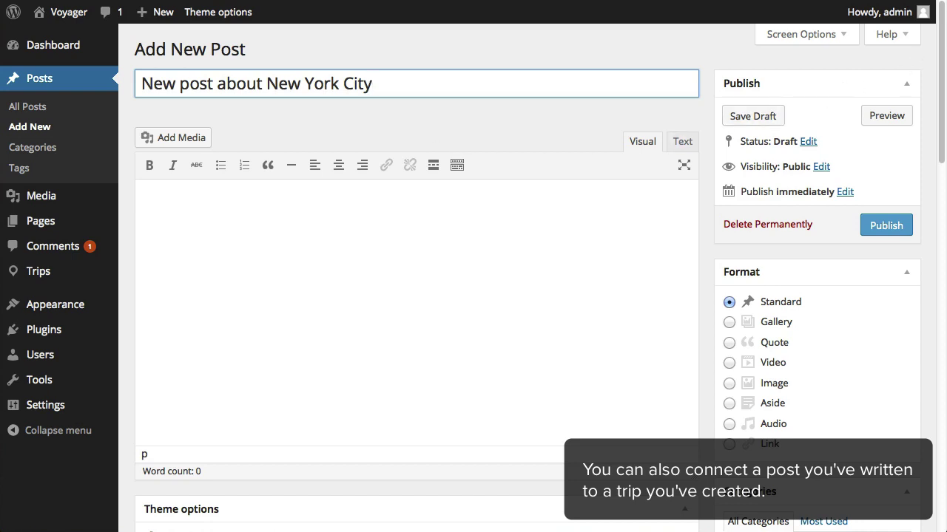
left_click(360, 245)
type("Donec ullamcorper nulla non metus auctor fringilla. Cras mattis consectetur purus sit amet fermentum. Morbi leo risus, porta ac consectetur ac, vestibulum at eros. Donec id elit non mi porta gravida at eget metus. Duis mollis, est non commodo luctus, nisi erat porttitor ligula, eget lacinia odio sem nec elit. Duis mollis, est non commodo luctus, nisi erat porttitor ligula, eget lacinia odio sem nec elit.  Maecenas sed diam eget risus varius blandit sit amet non magna. Morbi leo risus, porta ac consectetur ac, vestibulum at eros. Etiam porta sem malesuada magna mollis euismod. Aenean lacinia bibendum nulla sed consectetur. Lorem ipsum dolor sit amet, consectetur adipiscing elit. Praesent commodo cursus magna, vel scelerisque nisl consectetur et. Cras justo odio, dapibus ac facilisis in, egestas eget quam.")
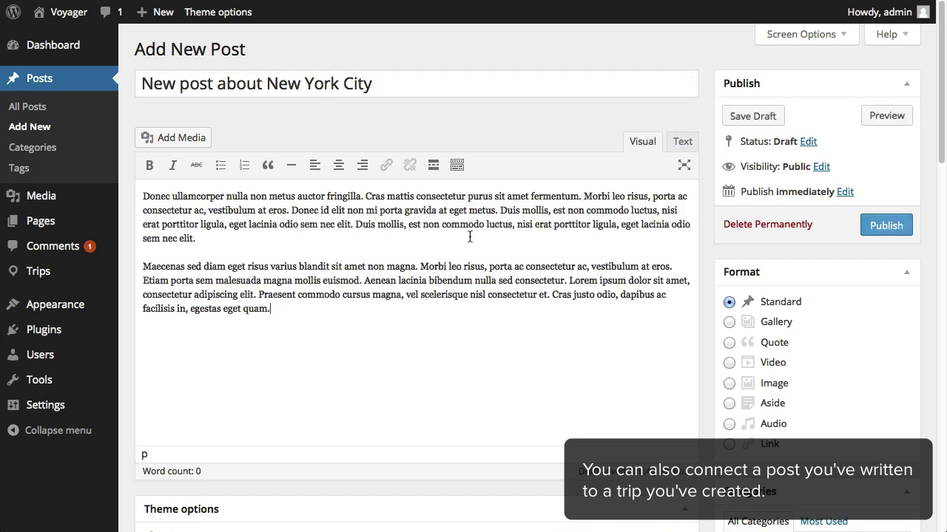
Connect the post to the trip "My new trip" and its trip stop "New York City"
left_click_drag(940, 58, 941, 110)
scroll(917, 126, "down", 3)
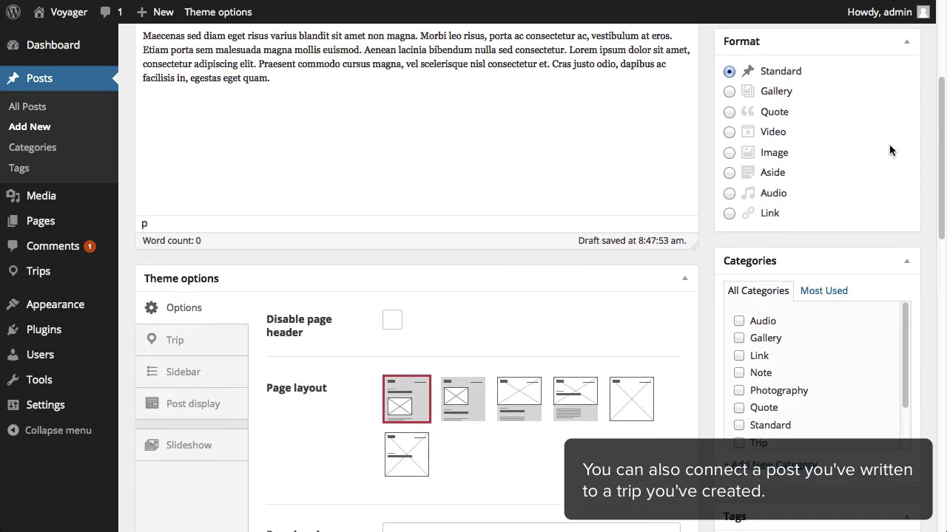
left_click(185, 346)
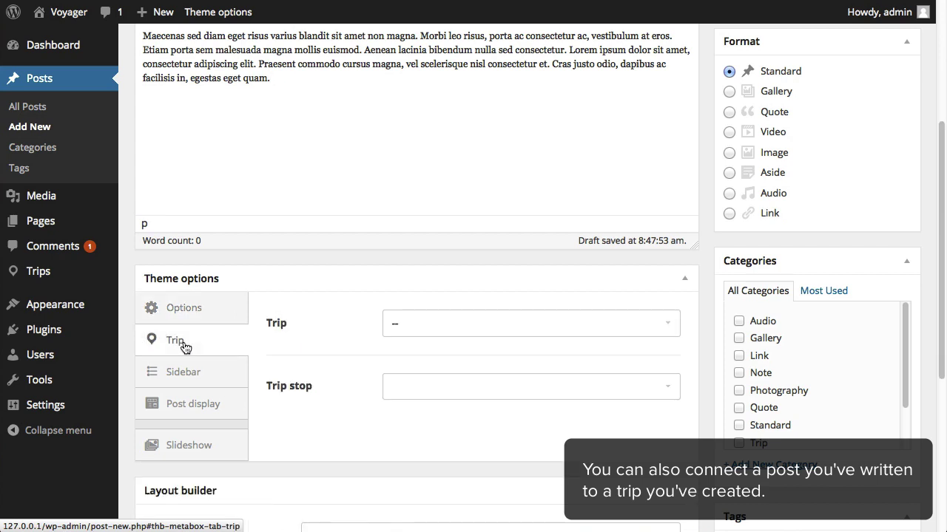
left_click(424, 326)
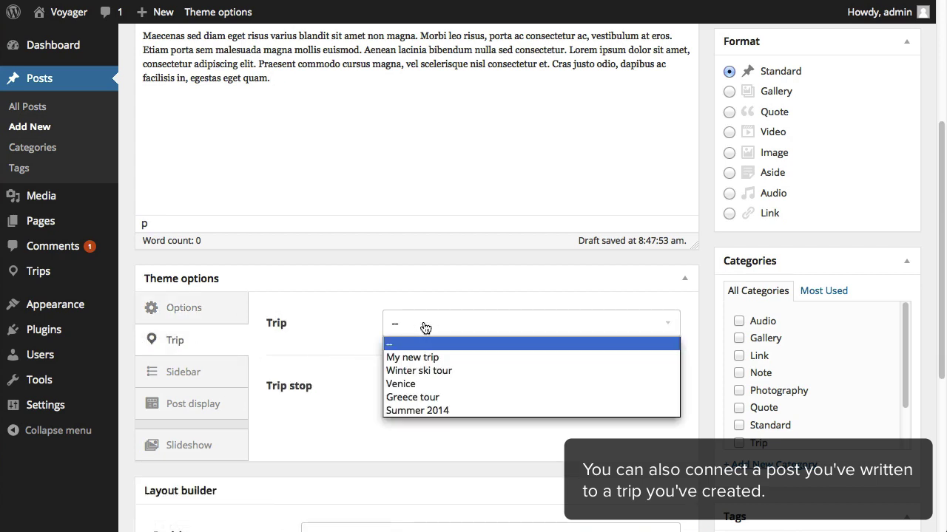
left_click(412, 360)
left_click(429, 385)
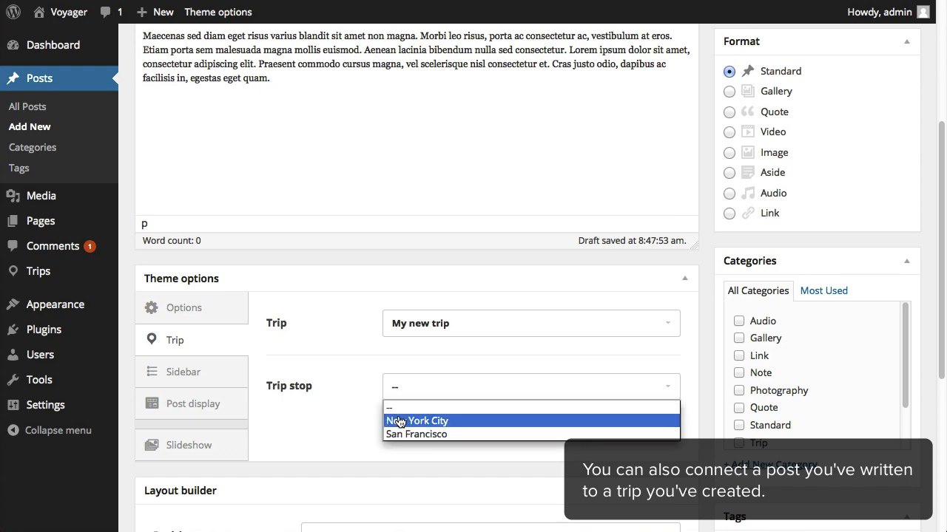
left_click(425, 421)
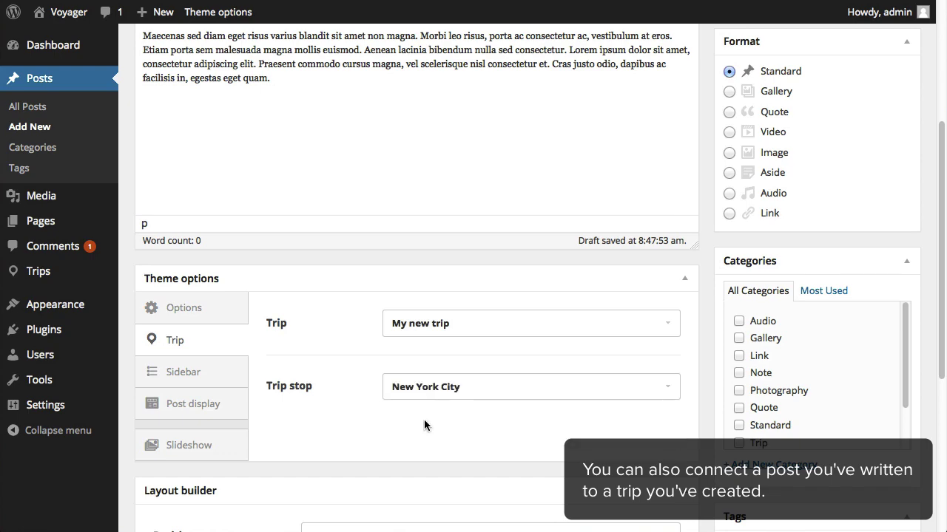
Publish the post about New York City
left_click_drag(944, 377, 944, 243)
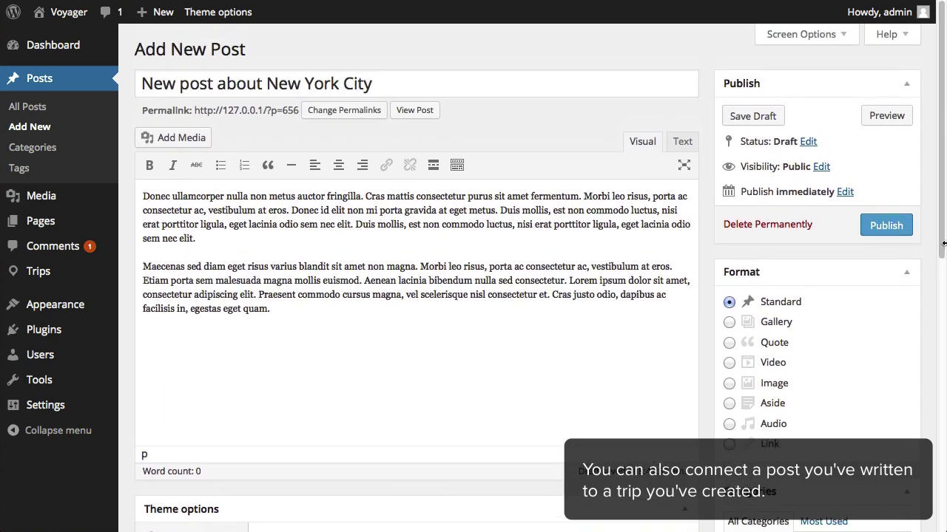
left_click(884, 224)
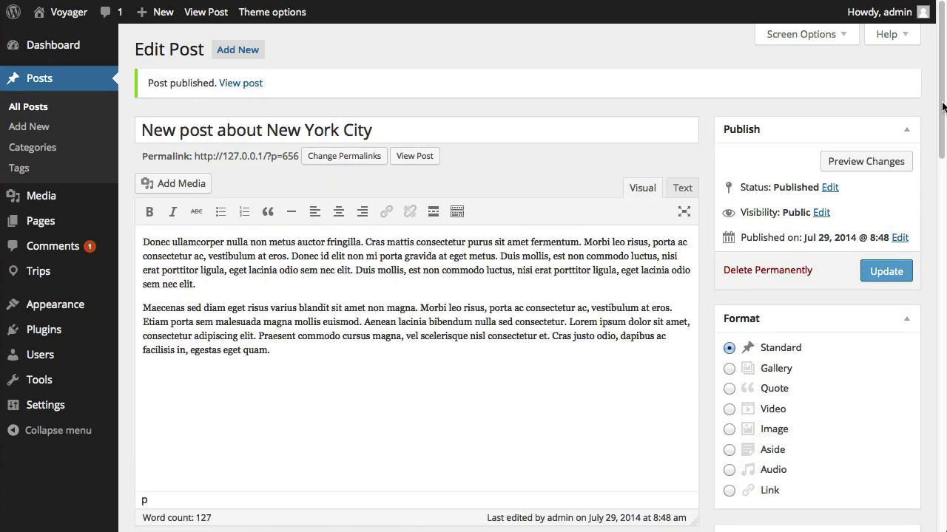
left_click_drag(942, 107, 939, 276)
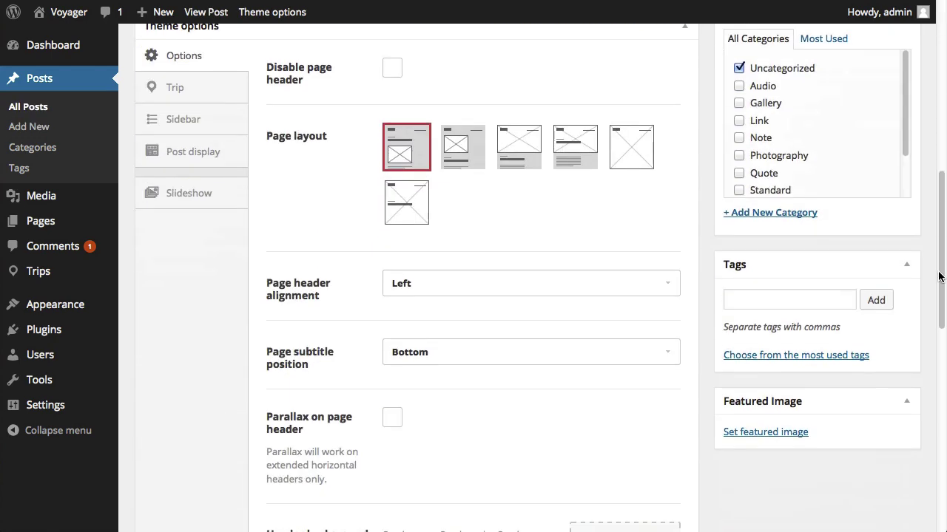
Set the night-time suspension bridge photo from the media library as the New York City post's featured image and update the post
left_click(768, 437)
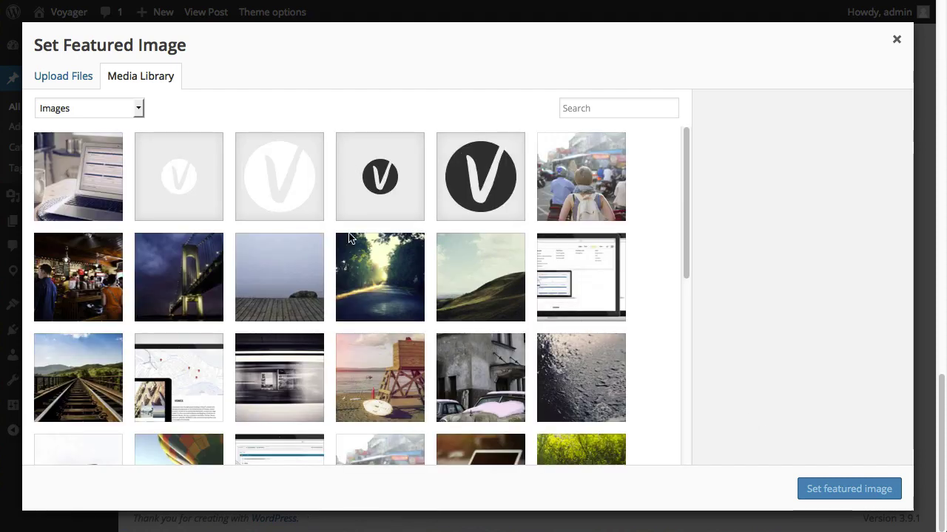
left_click(189, 284)
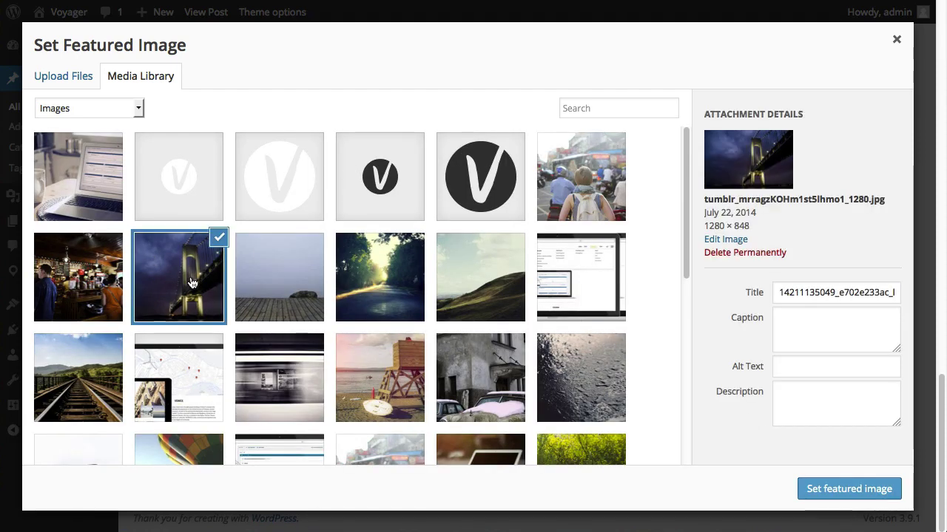
left_click(845, 490)
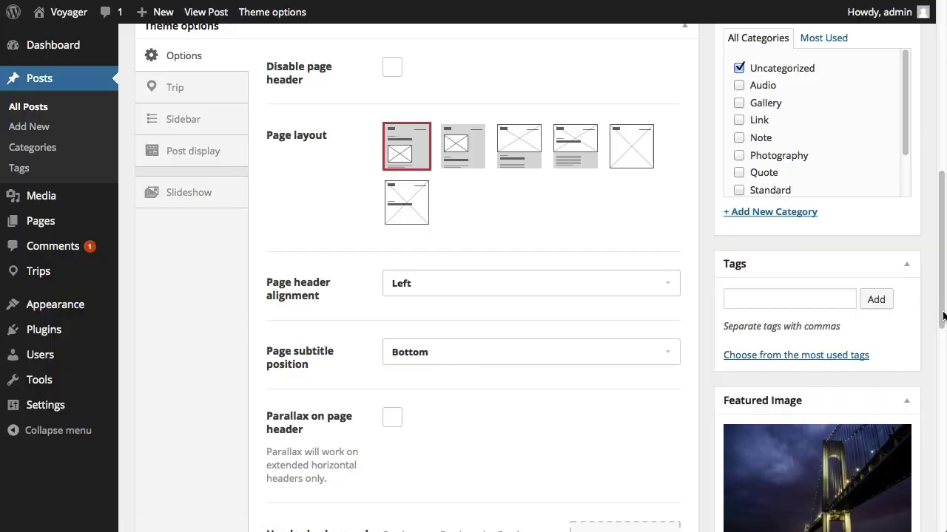
scroll(943, 316, "up", 6)
left_click(884, 207)
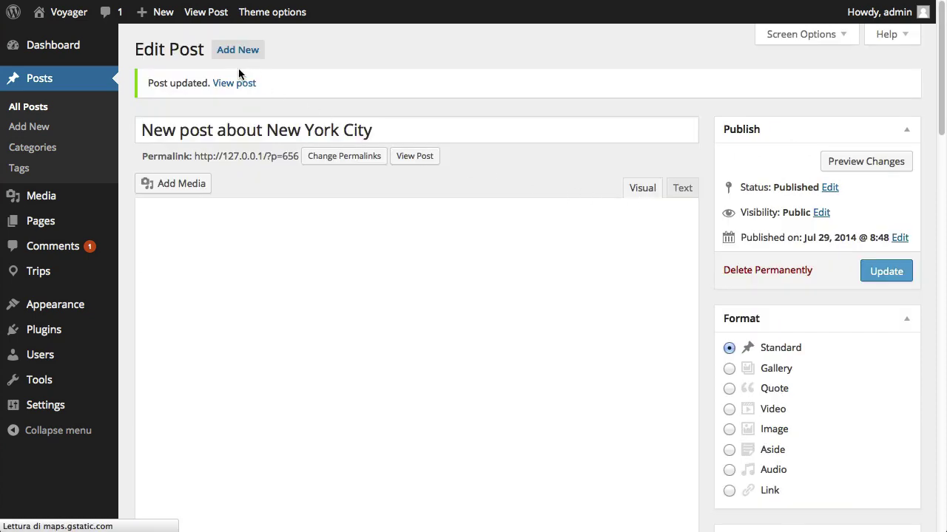
Create a new post titled "A post about San Francisco" with a placeholder paragraph beginning "Cras justo odio, dapibus ac facilisis in"
left_click(236, 52)
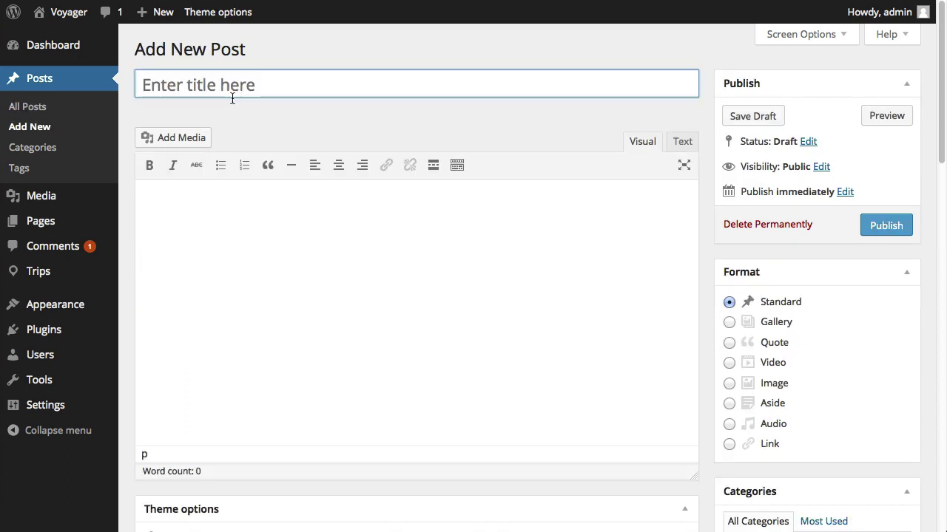
left_click(233, 95)
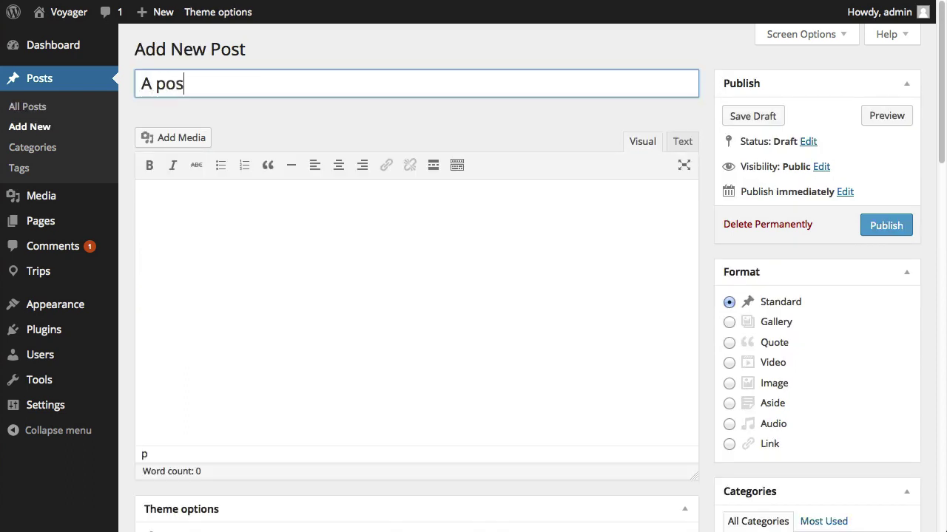
type("A post about San")
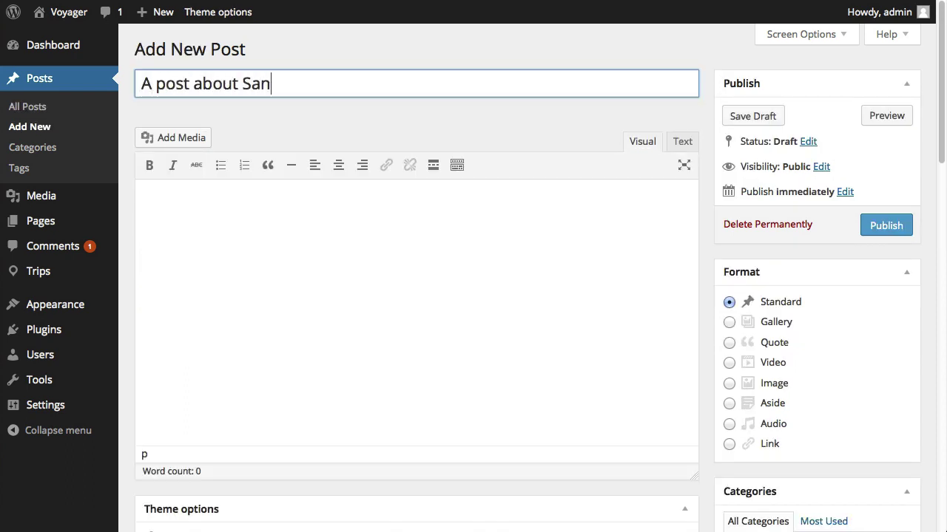
type(" Francisco")
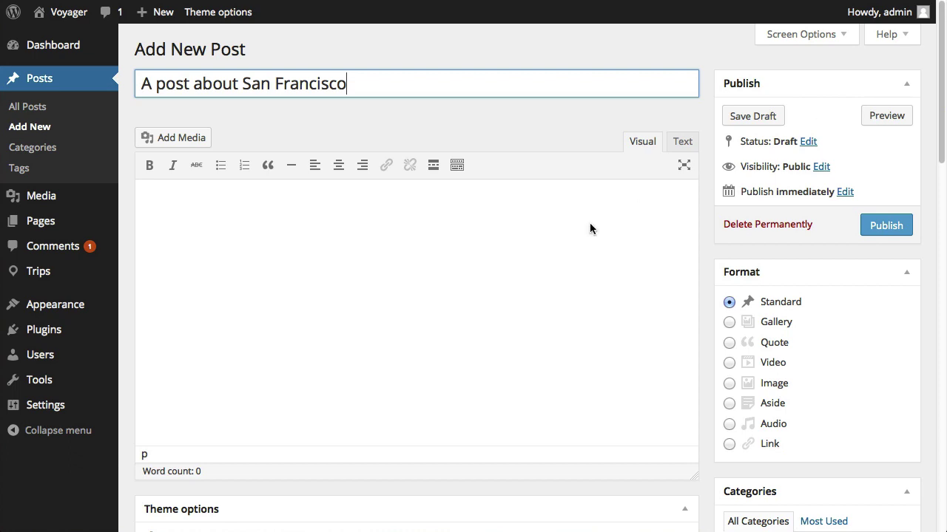
left_click(469, 227)
type("Cras justo odio, dapibus ac facilisis in, egestas eget quam. Maecenas faucibus mollis interdum. Cras mattis consectetur purus sit amet fermentum. Curabitur blandit tempus porttitor. Nulla vitae elit libero, a pharetra augue.")
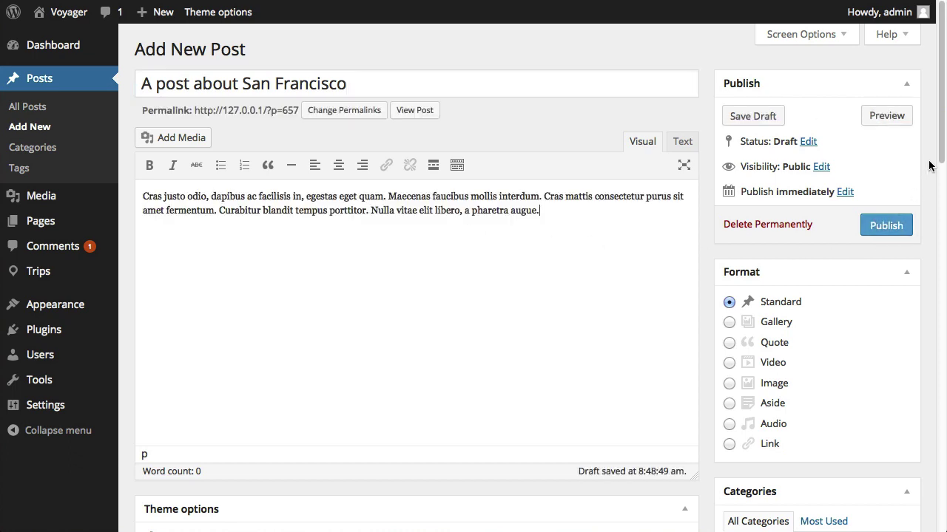
Set the post format to Gallery and fill the gallery with six library images, from the scooter street scene through the green hillside
left_click(730, 323)
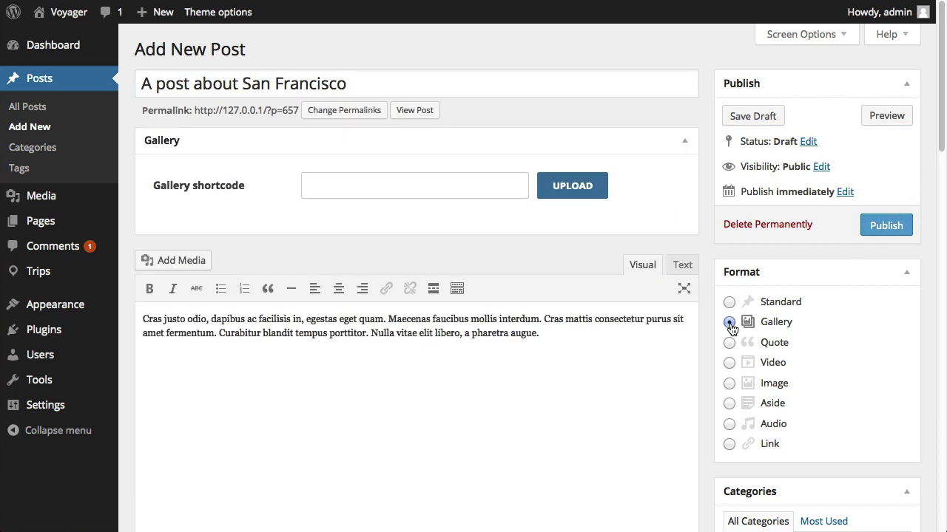
left_click(570, 190)
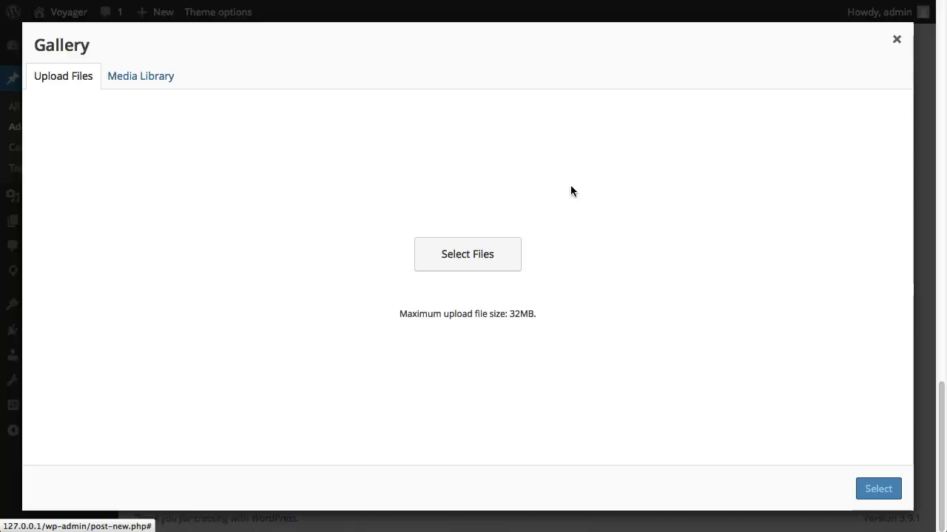
left_click(142, 79)
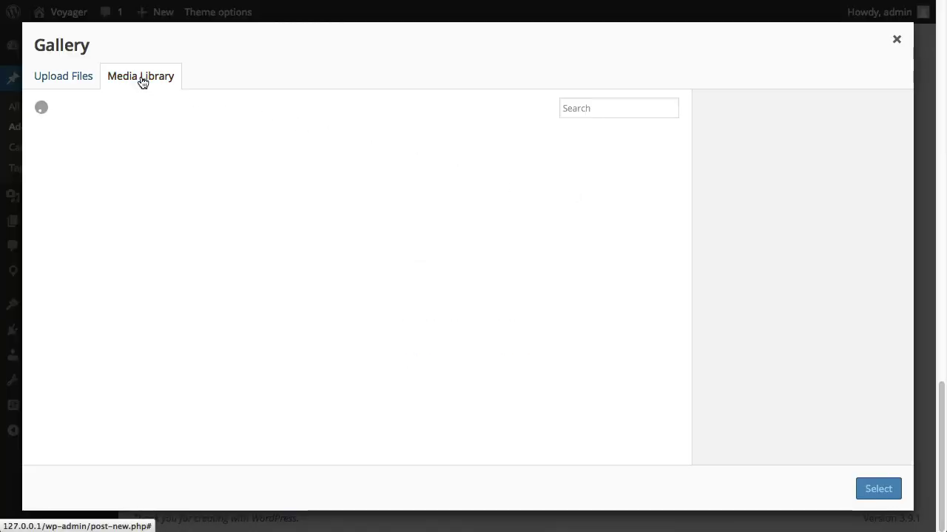
left_click(543, 198)
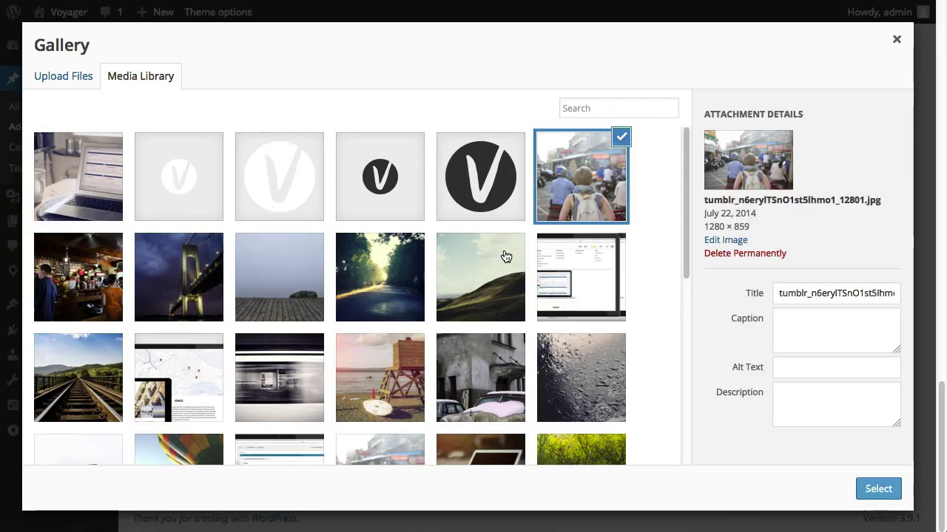
left_click(506, 287, "shift")
left_click(879, 489)
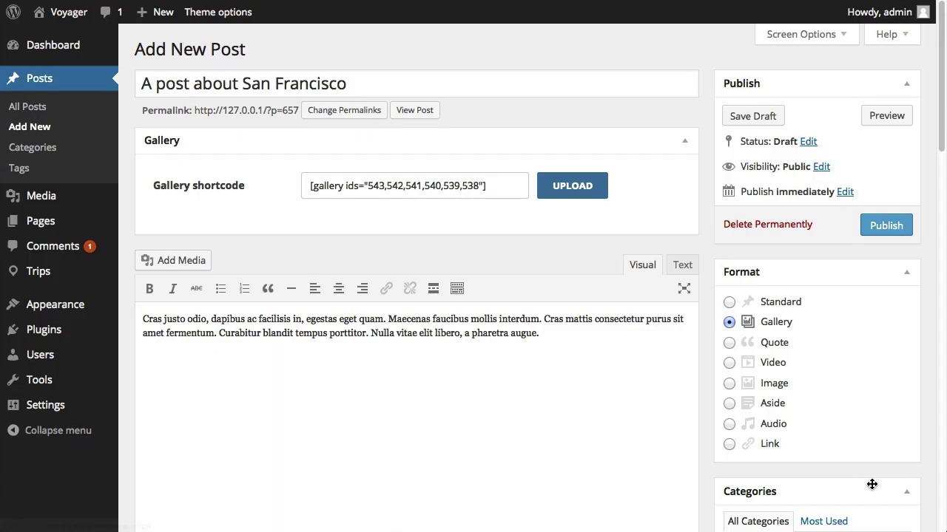
Connect the post to the trip "My new trip" and its trip stop "San Francisco", and publish it
left_click_drag(940, 126, 940, 256)
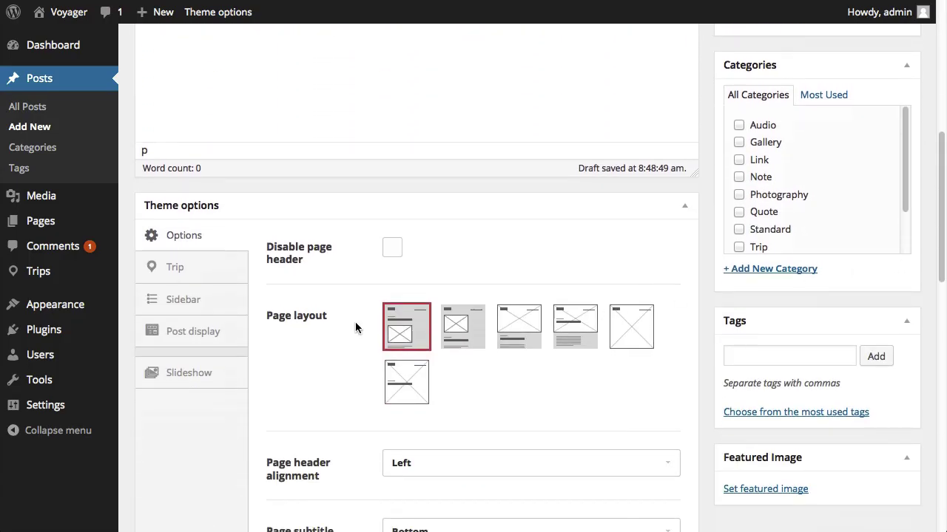
left_click(191, 277)
left_click(471, 253)
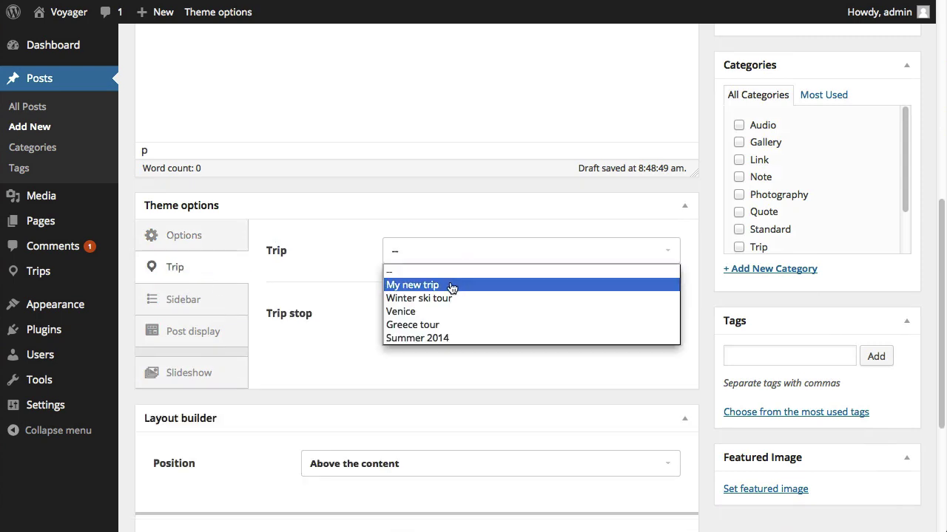
left_click(454, 281)
left_click(439, 314)
left_click(441, 361)
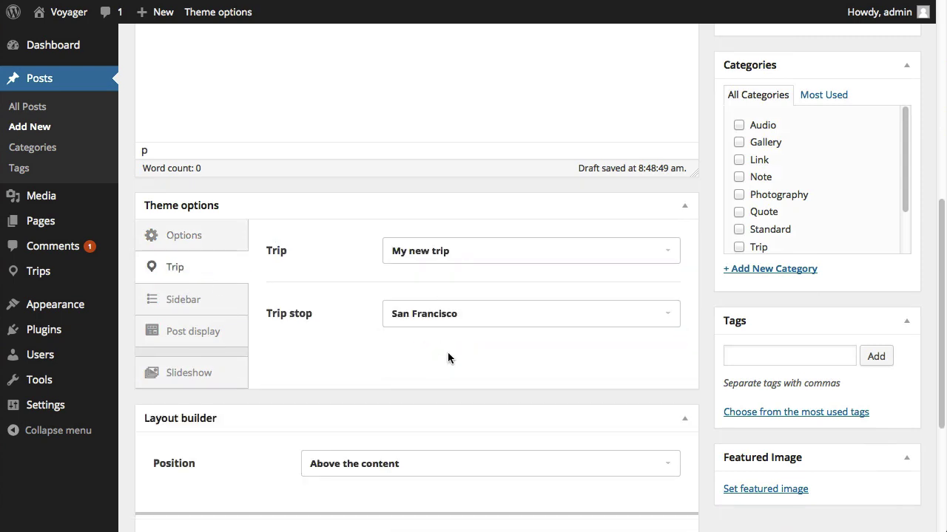
left_click_drag(941, 239, 932, 75)
left_click(889, 221)
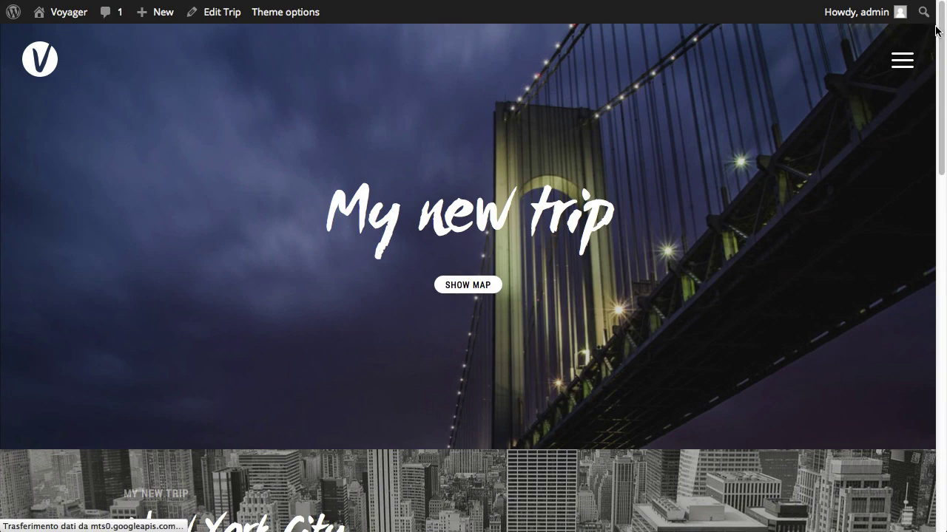
Examine the public trip page for the posts listed under the New York City and San Francisco stops
scroll(943, 11, "down", 4)
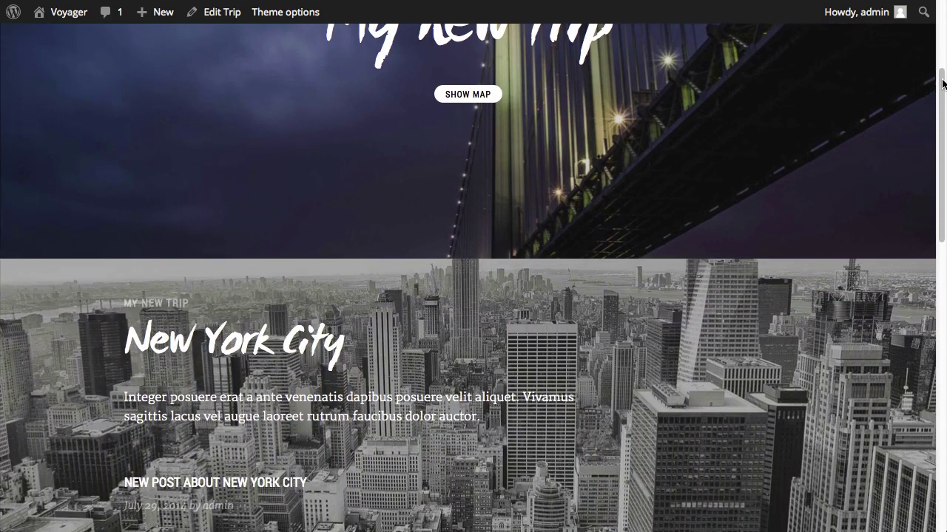
scroll(473, 278, "down", 1)
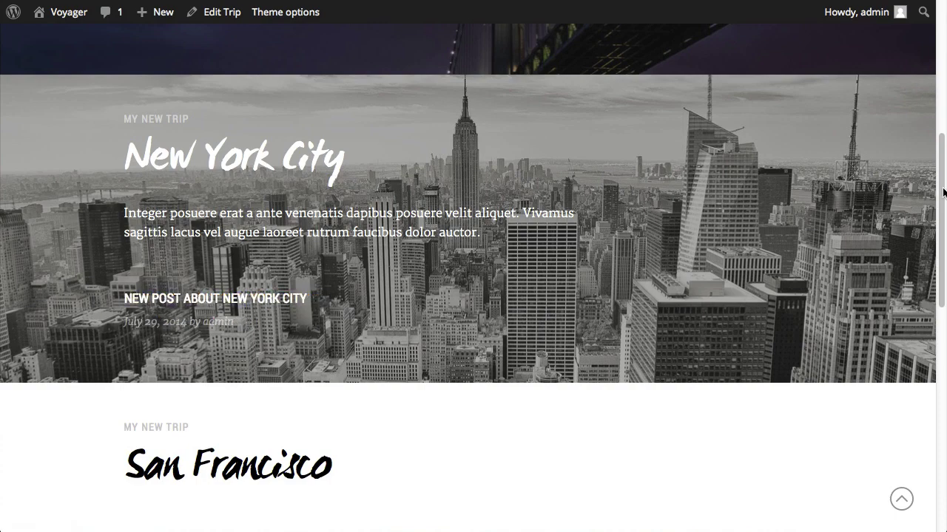
scroll(941, 206, "down", 2)
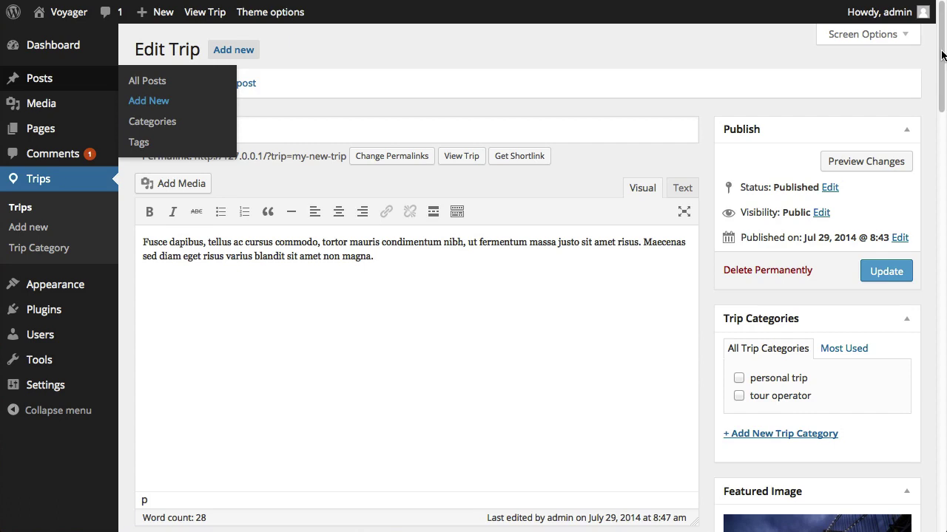
In the trip's San Francisco stop, enable the "Hide posts" and "View gallery button" layout options and confirm the stop settings
left_click_drag(942, 56, 941, 113)
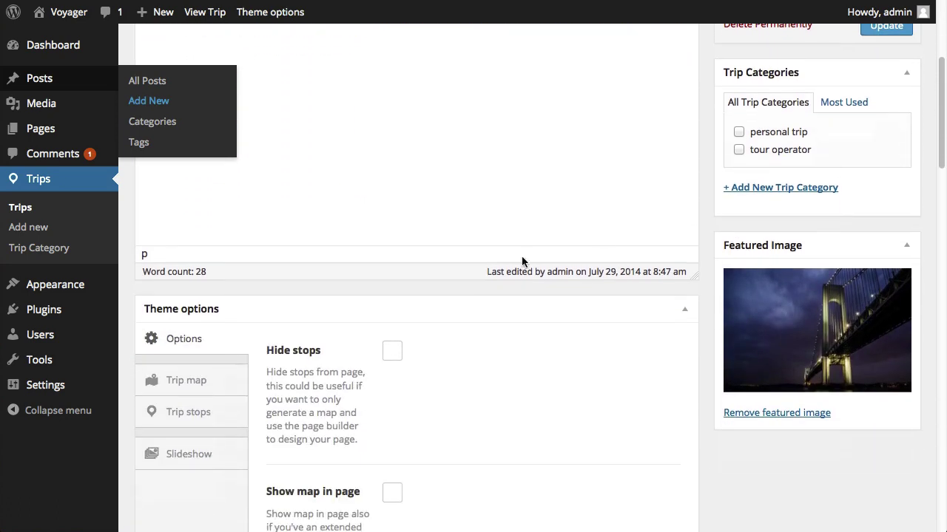
left_click(196, 425)
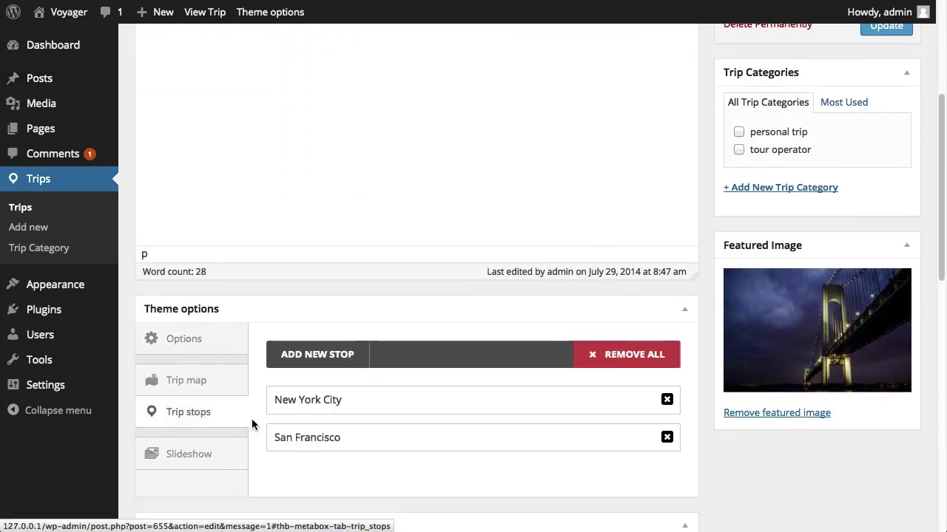
left_click(310, 441)
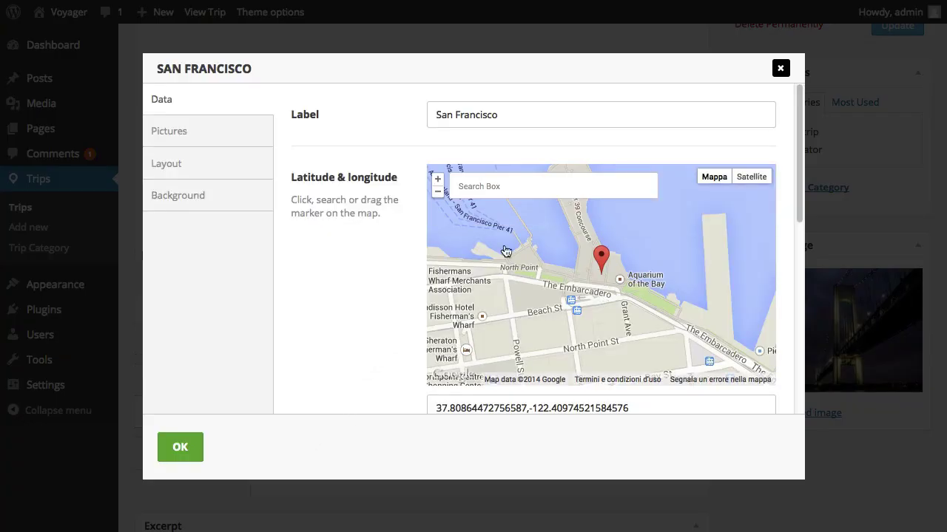
mouse_move(801, 100)
left_mouse_down()
mouse_move(820, 286)
mouse_move(806, 87)
left_mouse_up()
left_click(208, 152)
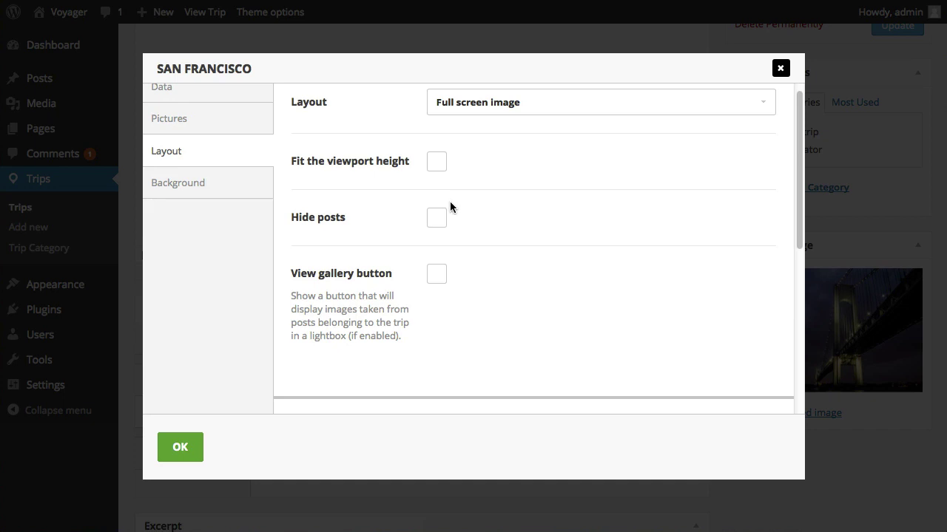
left_click(439, 219)
left_click(437, 219)
left_click(438, 222)
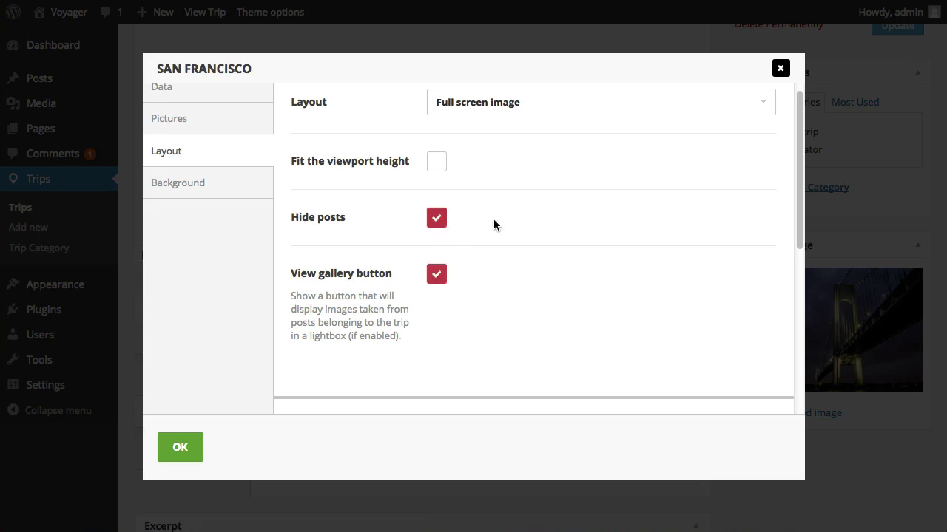
left_click(180, 450)
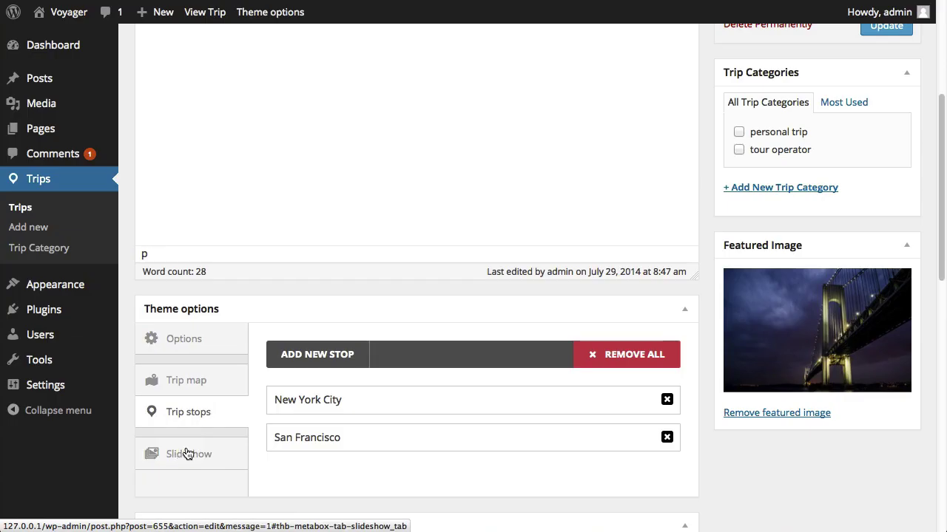
Update the trip "My new trip" to save its stop changes
scroll(943, 249, "up", 3)
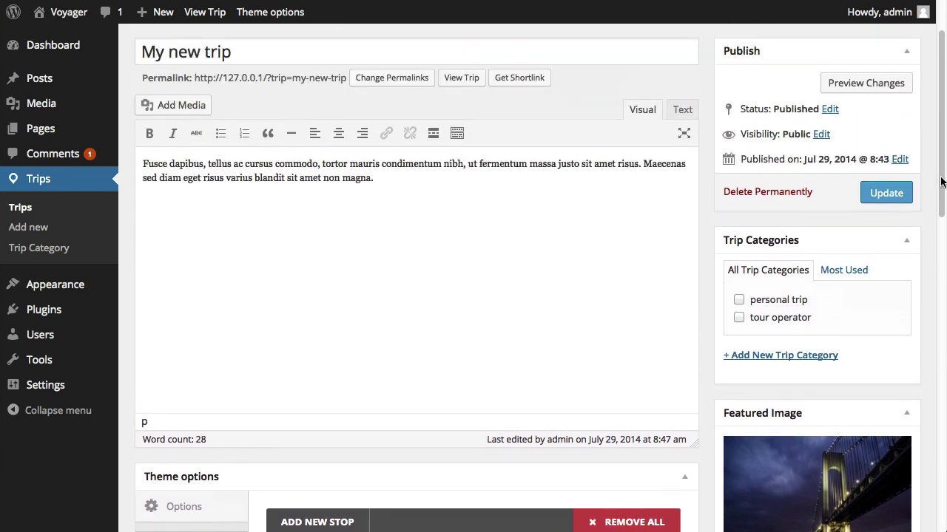
left_click(885, 250)
left_click(892, 273)
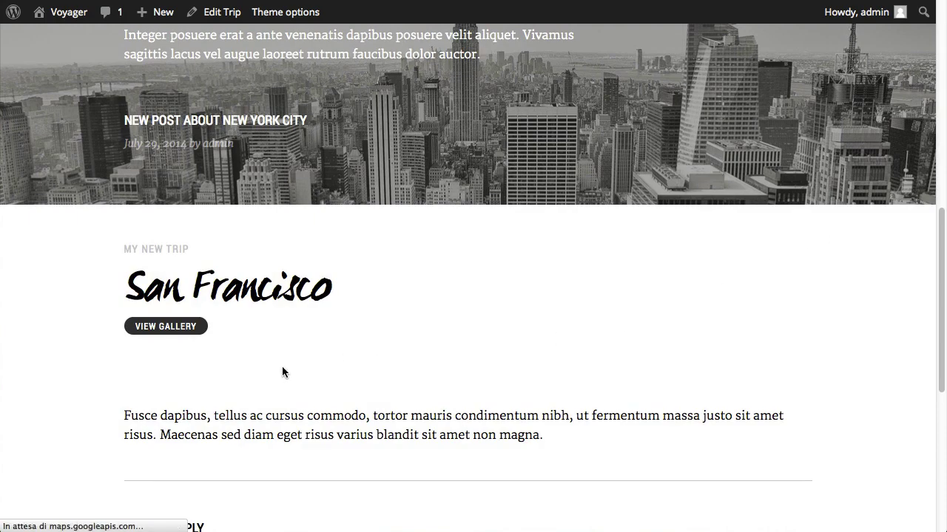
View the San Francisco stop's gallery on the public trip page, browse through all its images, close it and return to the page header
left_click(170, 327)
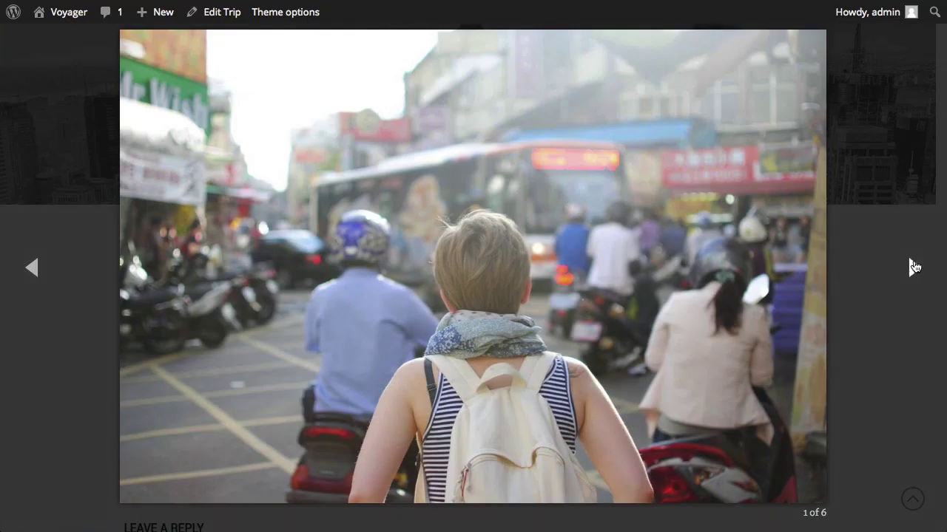
left_click(914, 267)
left_click(914, 267)
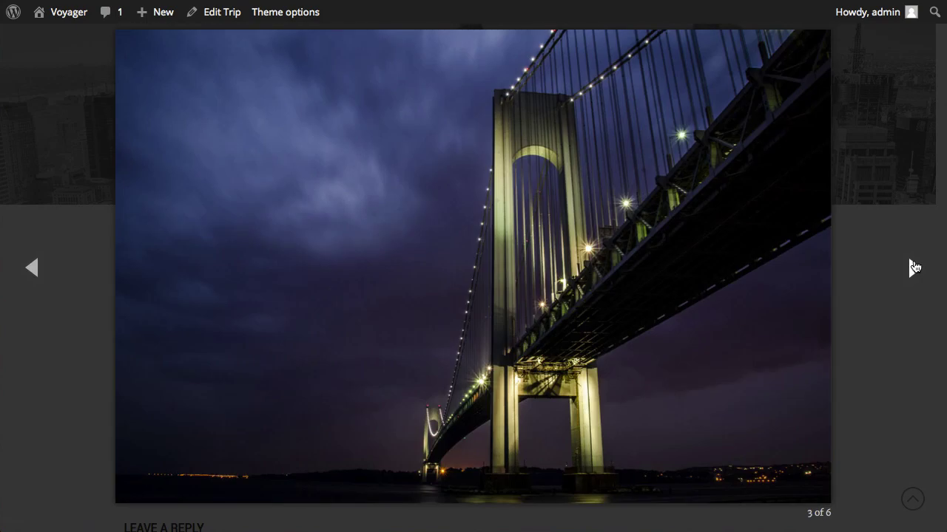
left_click(914, 267)
left_click(914, 267)
left_click(914, 267)
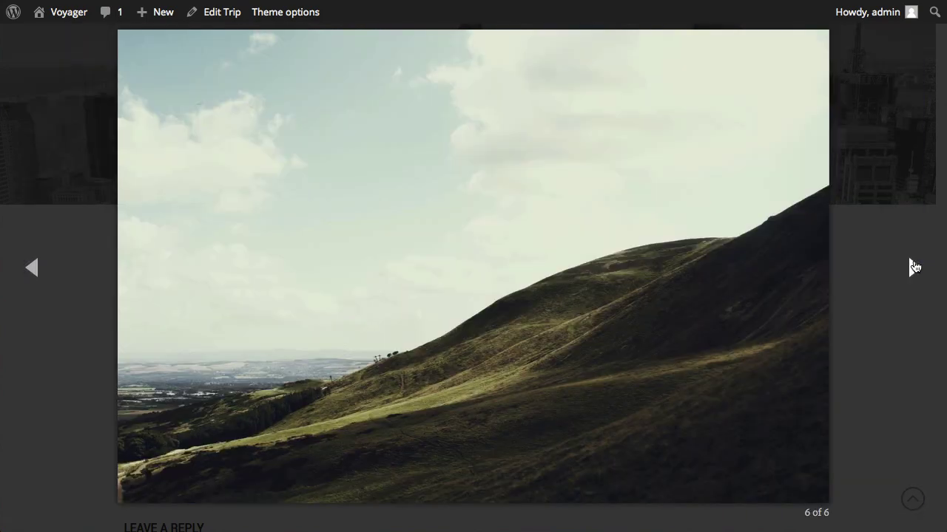
left_click(915, 268)
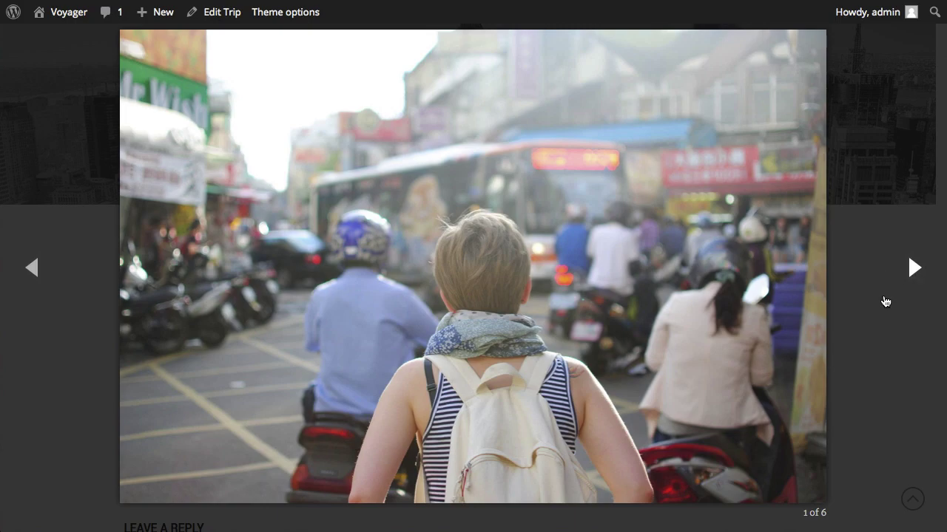
key("Escape")
left_click_drag(941, 297, 944, 39)
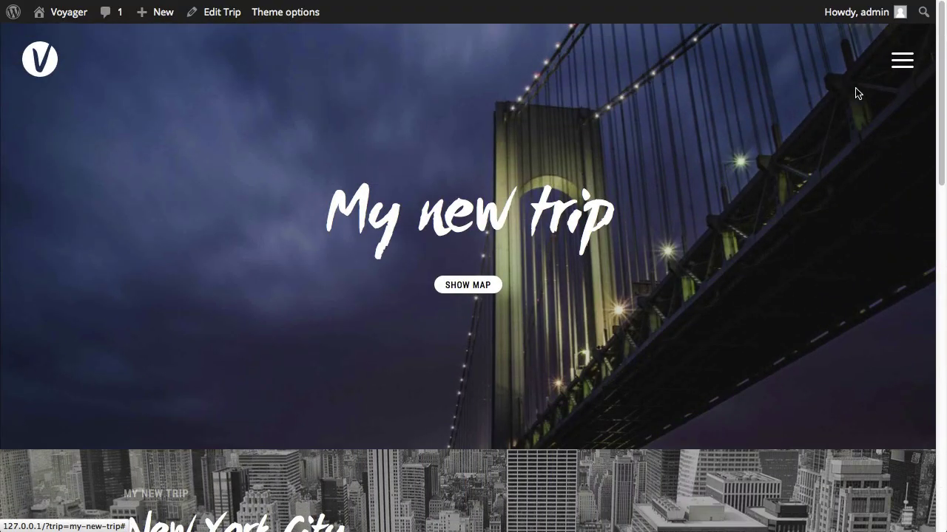